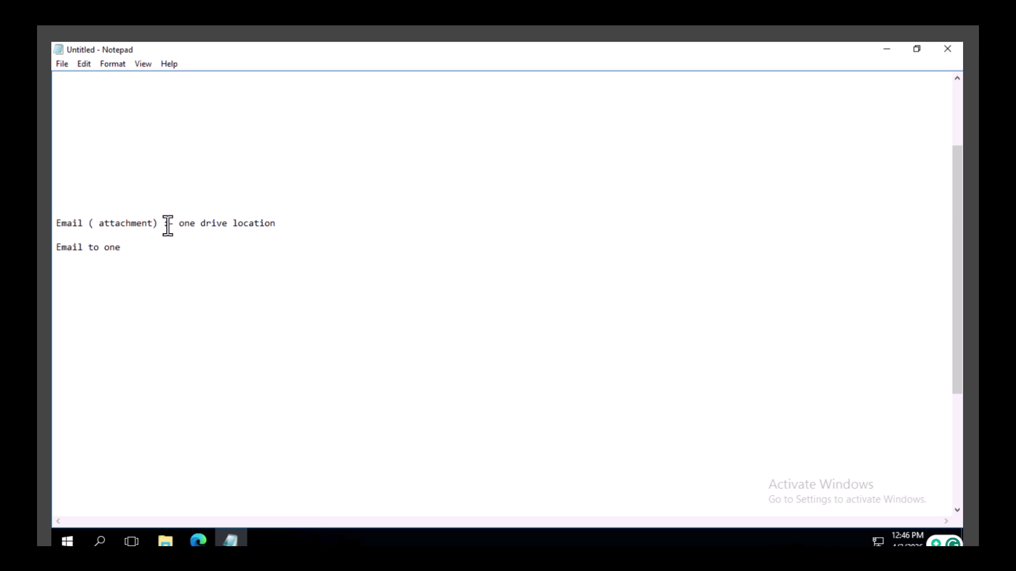
Add the line "One drive -> email trgiggered attach" to the note below "Email to one"
left_click_drag(159, 226, 40, 218)
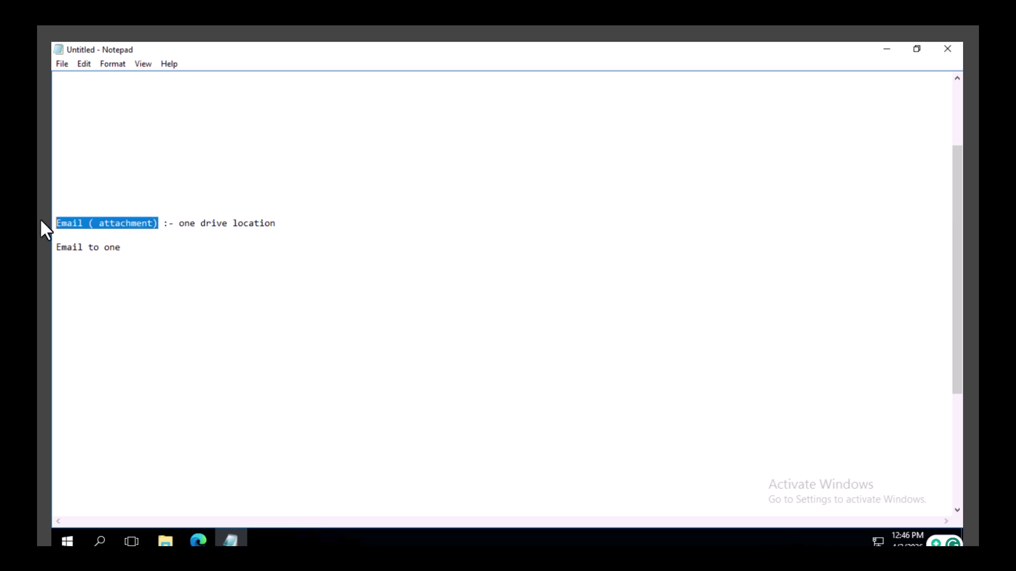
left_click_drag(277, 223, 212, 223)
left_click(149, 247)
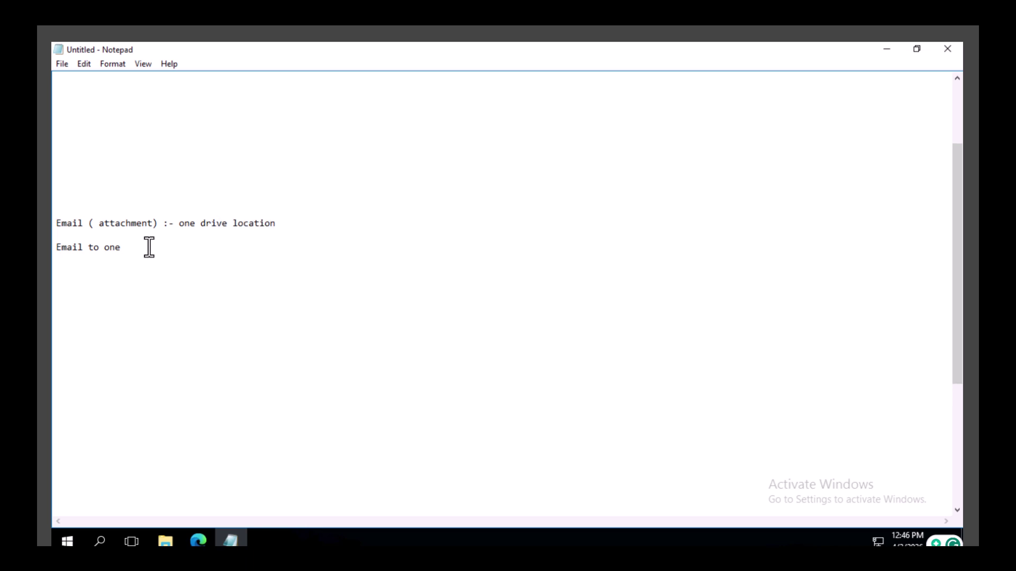
type("One drive ->")
type("email trgiggered ")
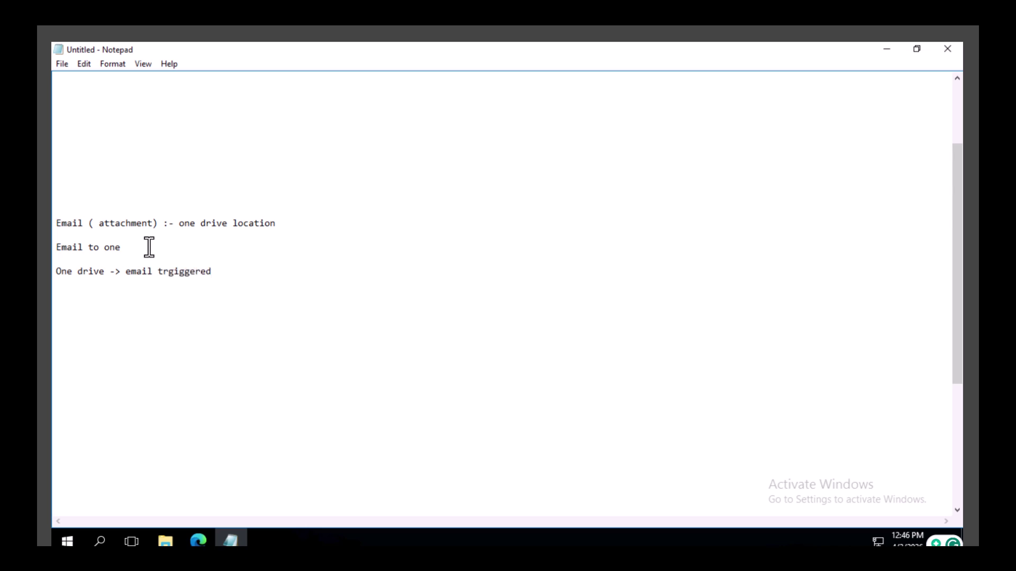
type("attach")
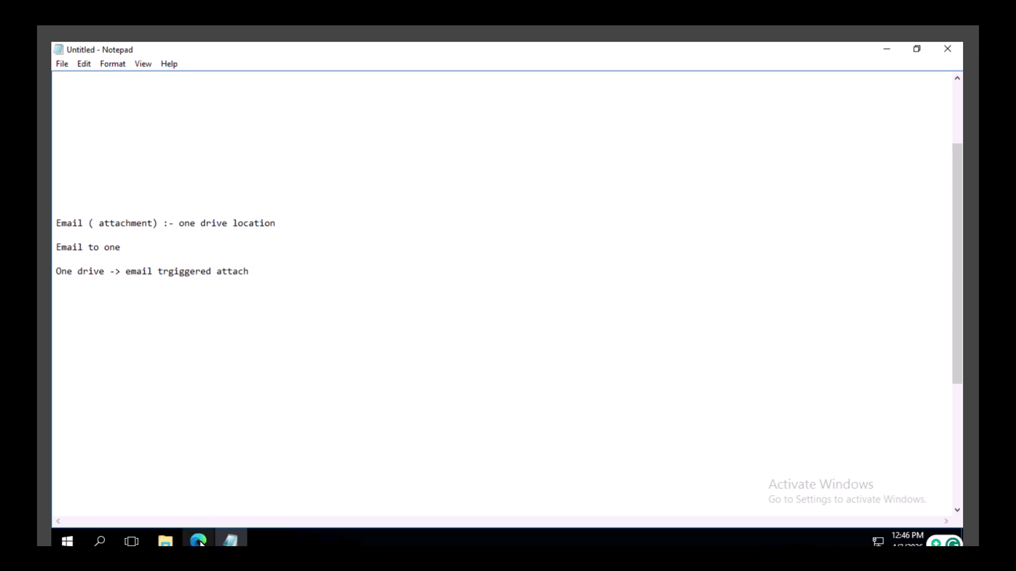
left_click_drag(111, 272, 43, 268)
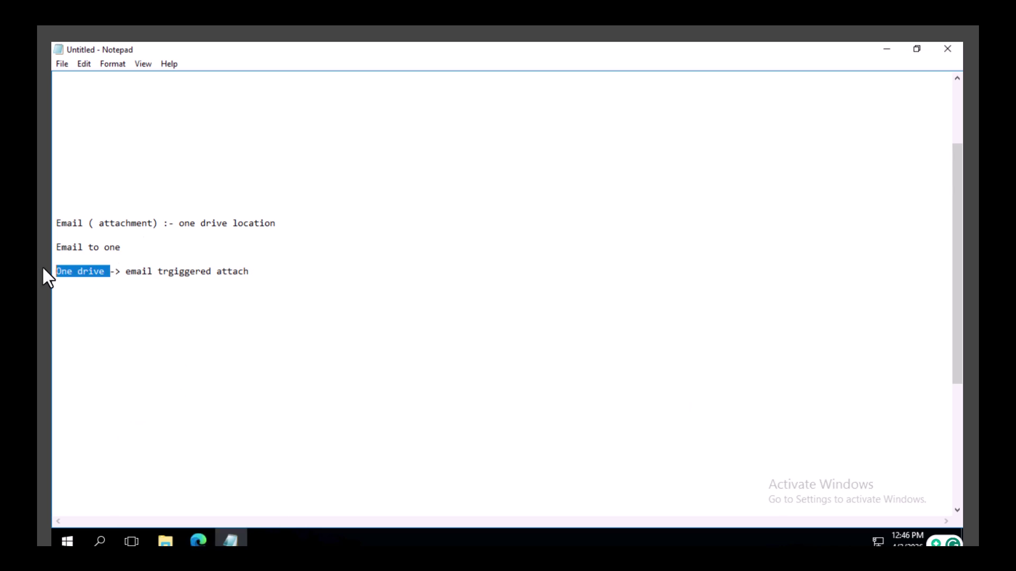
left_click(80, 284)
double_click(82, 272)
Switch to the Edge browser and open the My files root folder in OneDrive
left_click(198, 541)
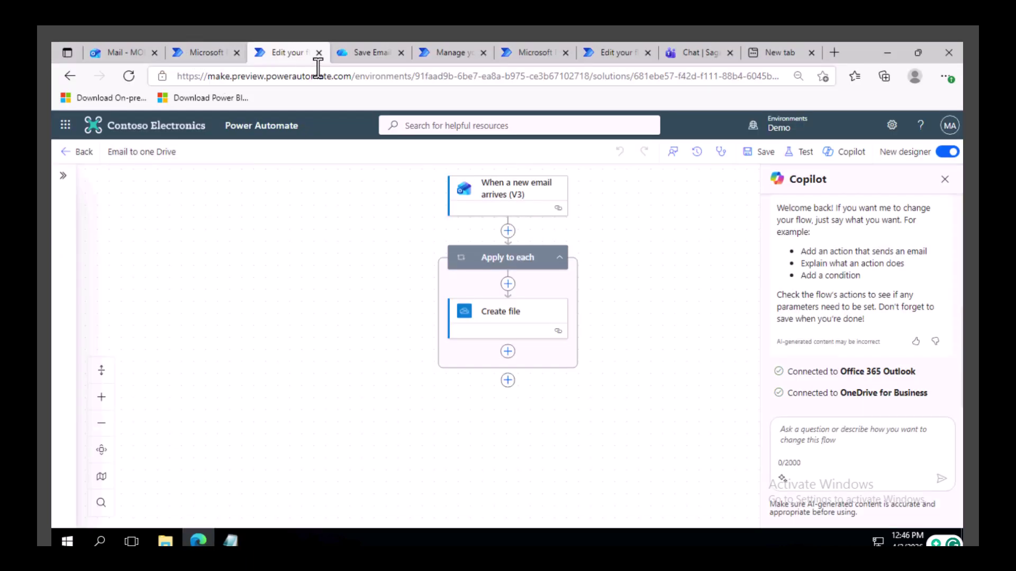
left_click(367, 52)
left_click(275, 216)
Create a folder named "New File Upload" in My files and open it
left_click(125, 177)
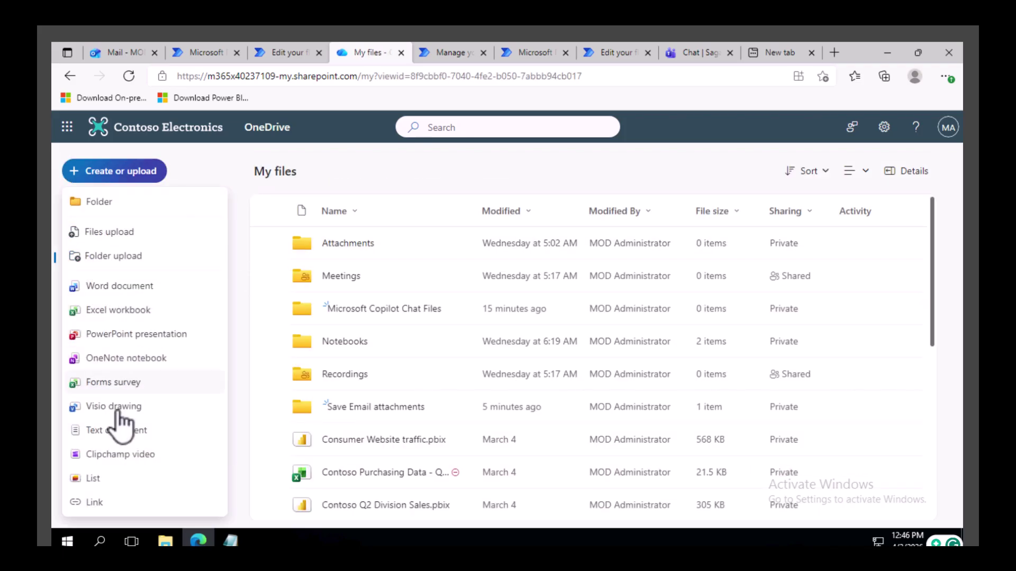
left_click(100, 202)
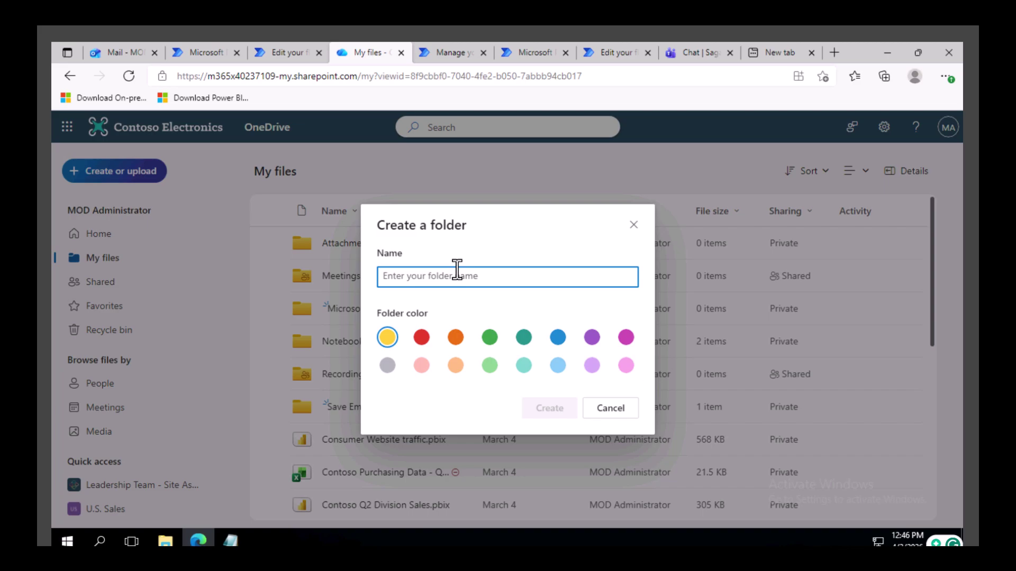
type("N")
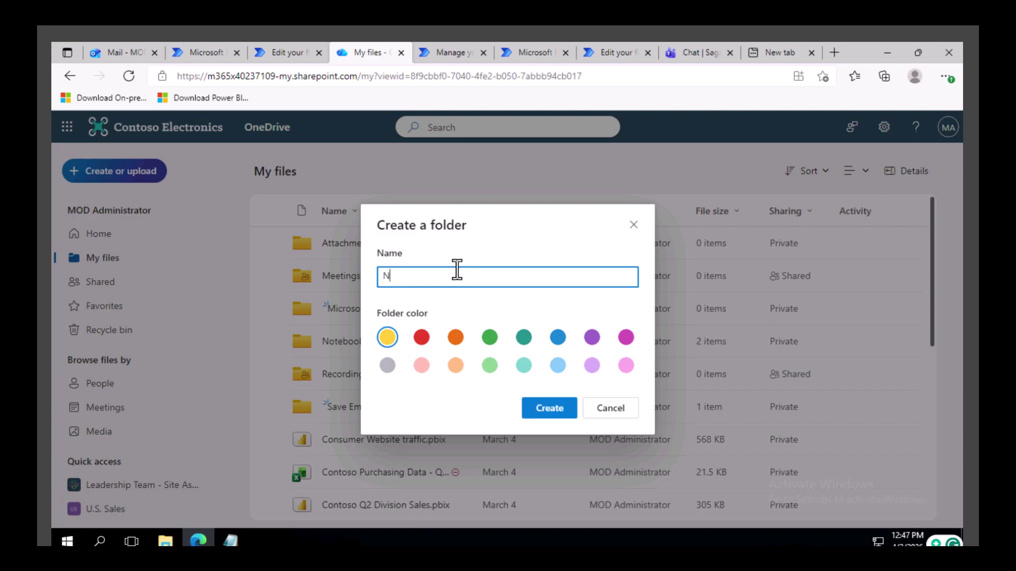
type("ew File Upload")
left_click(554, 410)
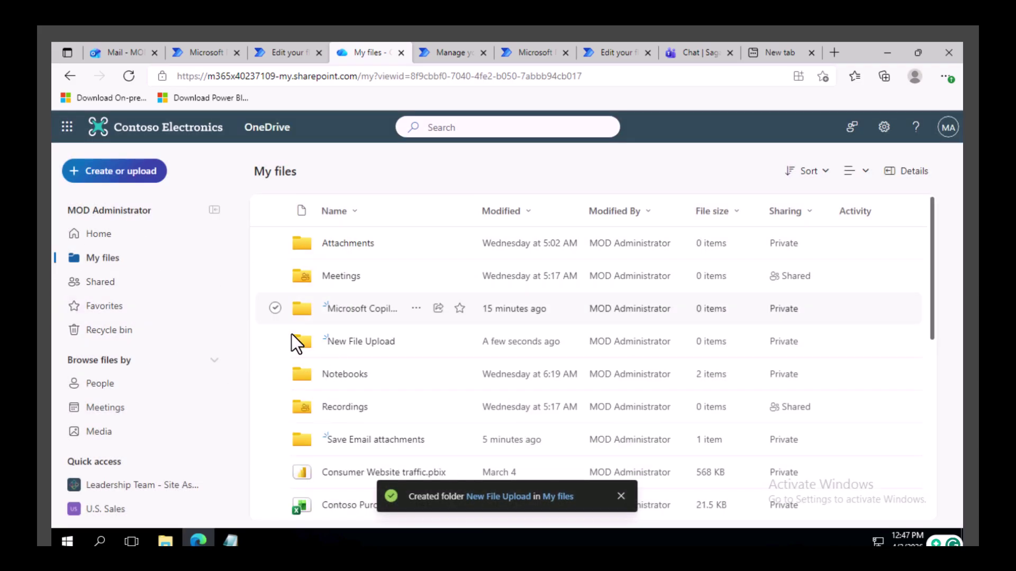
left_click(358, 343)
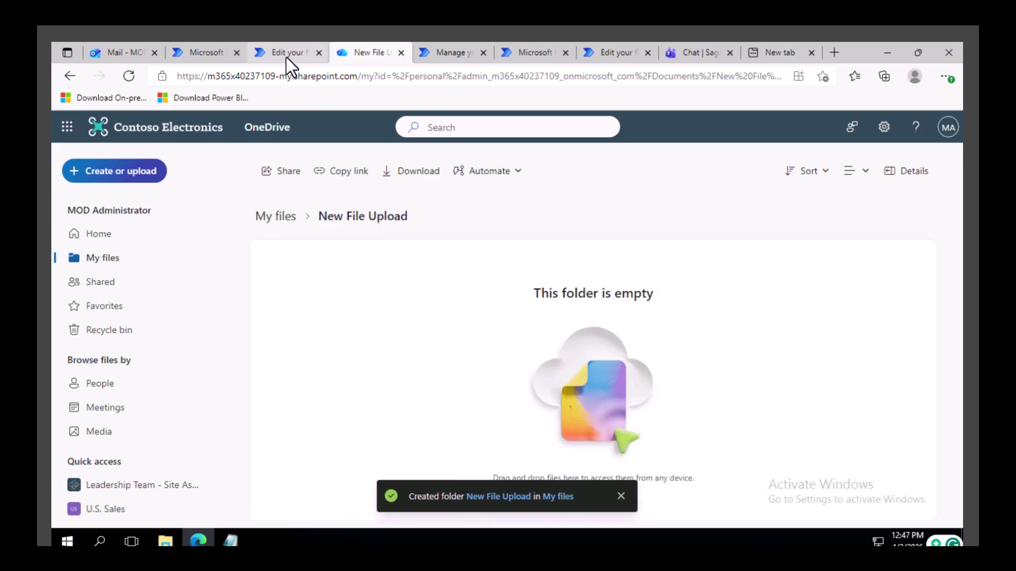
Return to Power Automate, leave and close the Email to one Drive flow, and go to the SC Flow Demos solution's objects
left_click(281, 52)
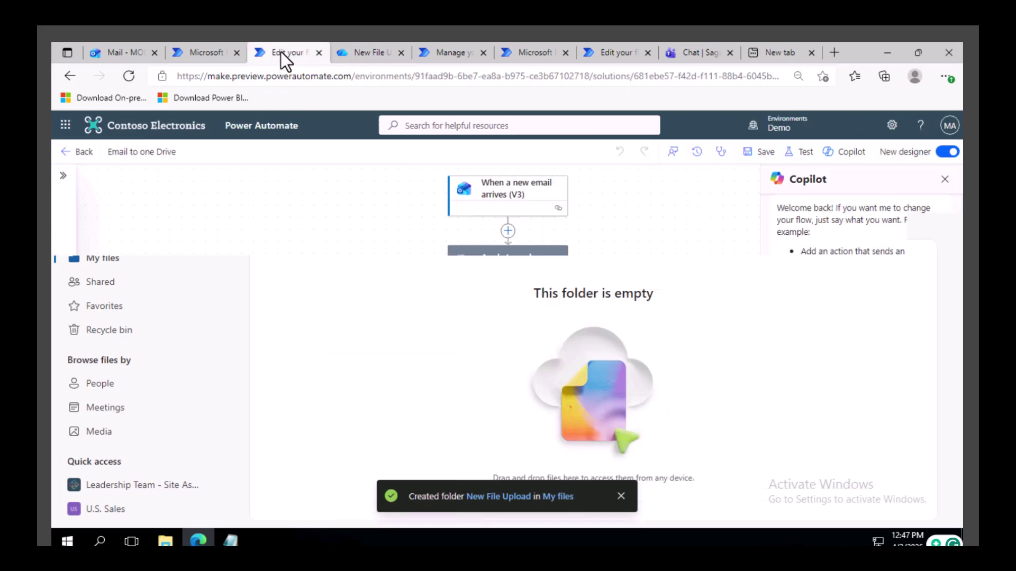
left_click(81, 153)
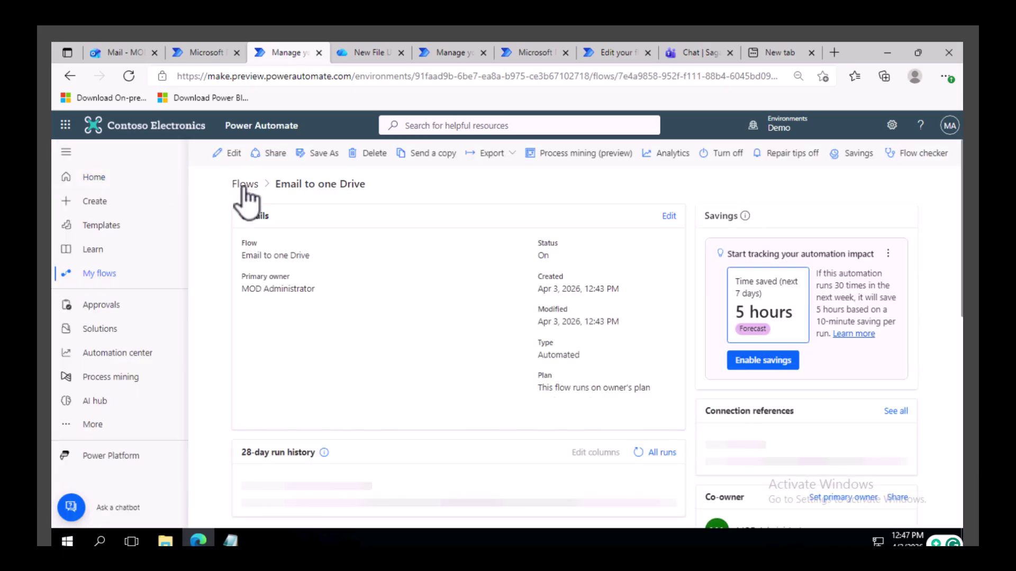
left_click(198, 52)
left_click(319, 53)
left_click(586, 373)
left_click(258, 283)
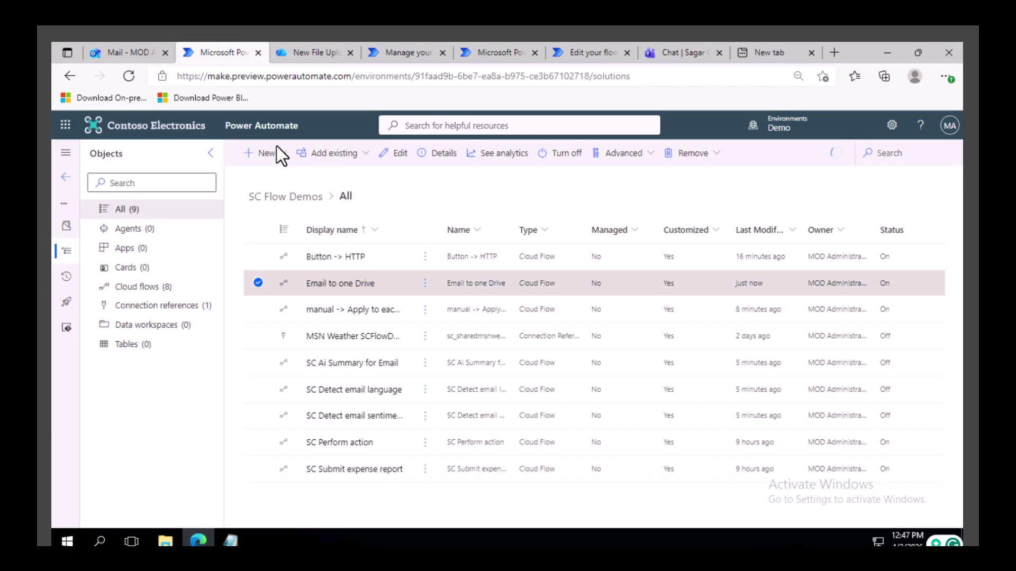
Create an automated cloud flow in the solution with the OneDrive for Business trigger "When a file is created"
left_click(275, 155)
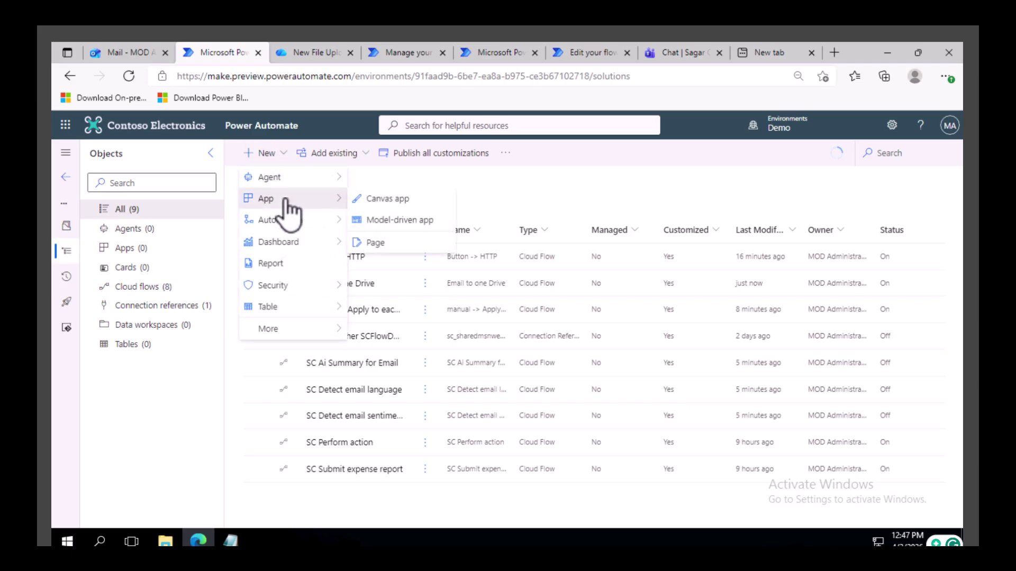
mouse_move(302, 226)
mouse_move(394, 225)
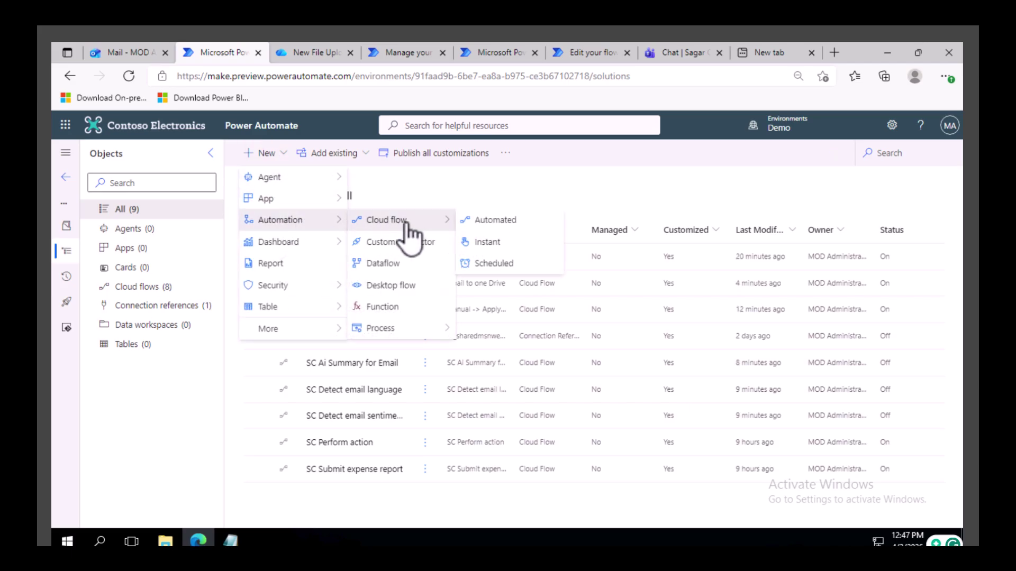
left_click(518, 222)
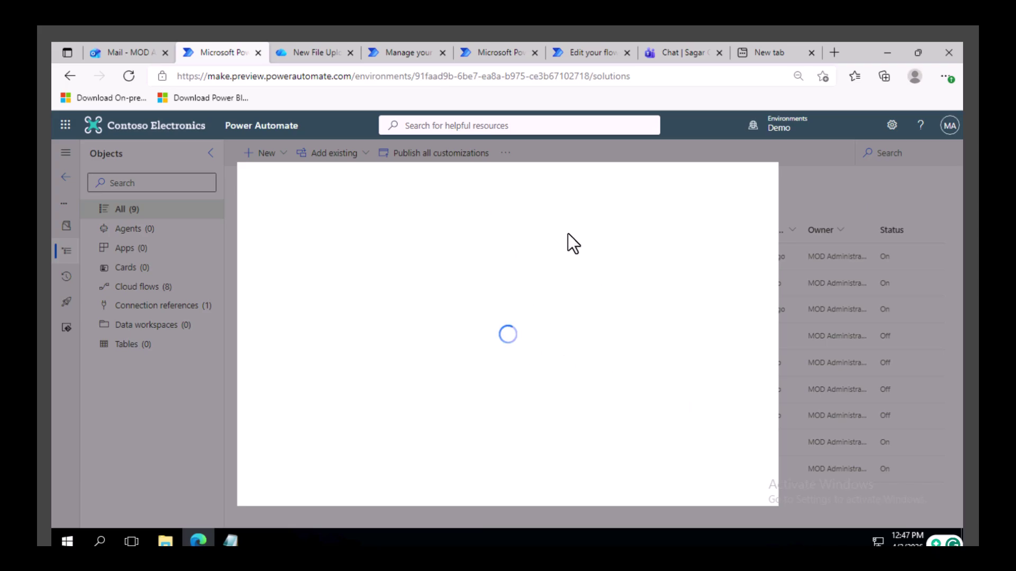
left_click(585, 291)
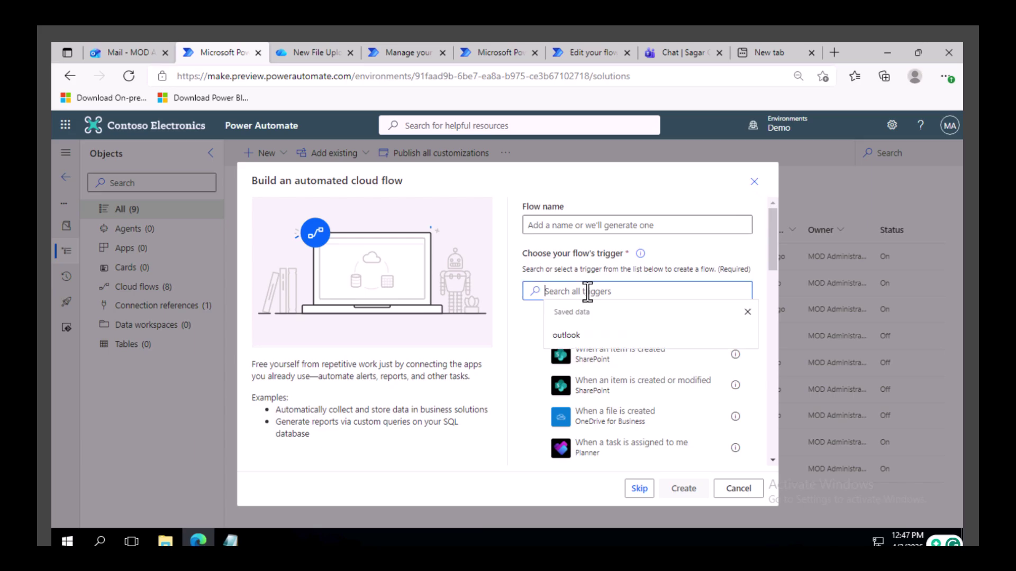
type("oned")
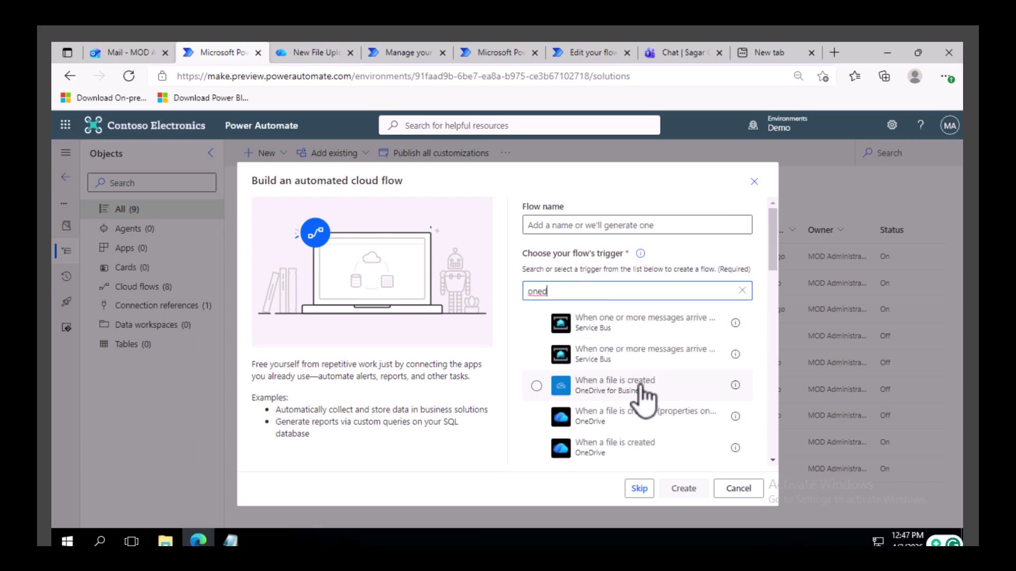
left_click(643, 394)
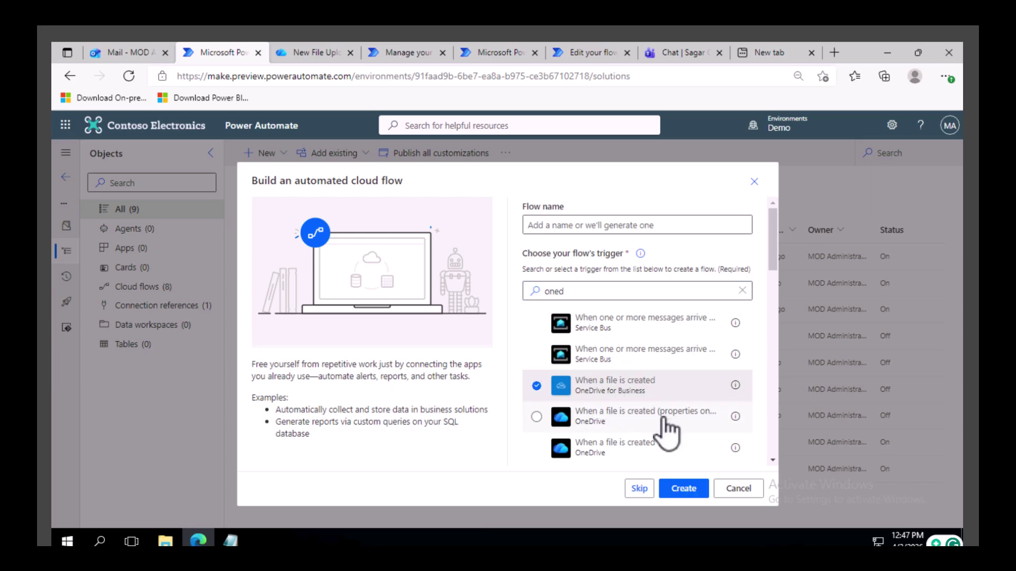
left_click(696, 494)
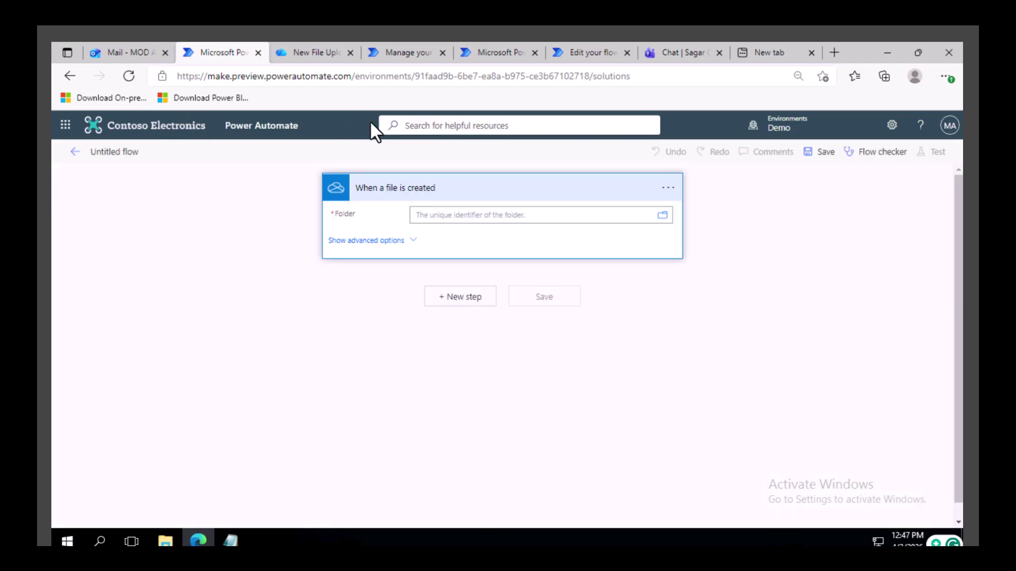
Set the trigger's folder to /New File Upload and show its advanced options
left_click(664, 214)
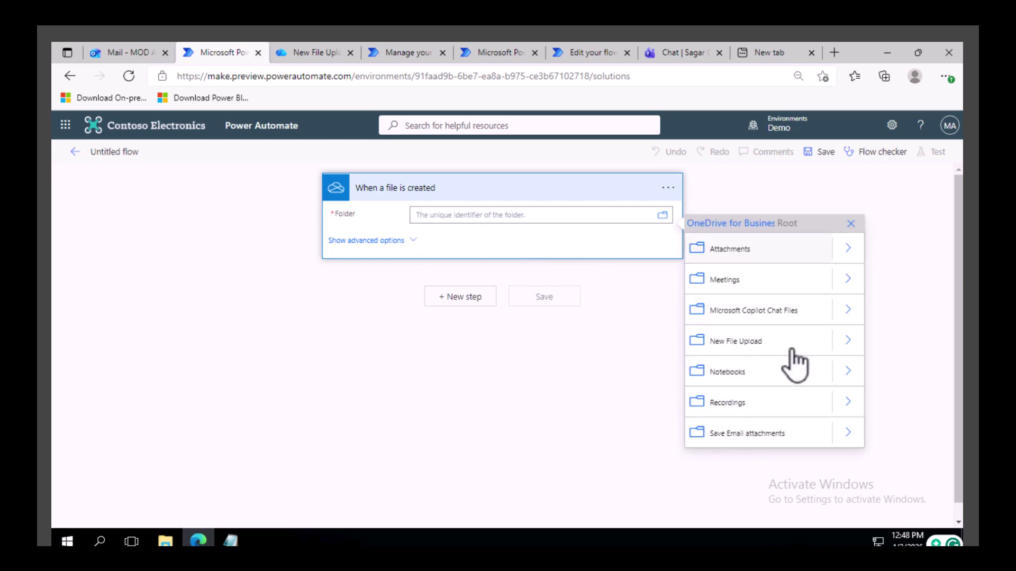
left_click(757, 343)
left_click(392, 240)
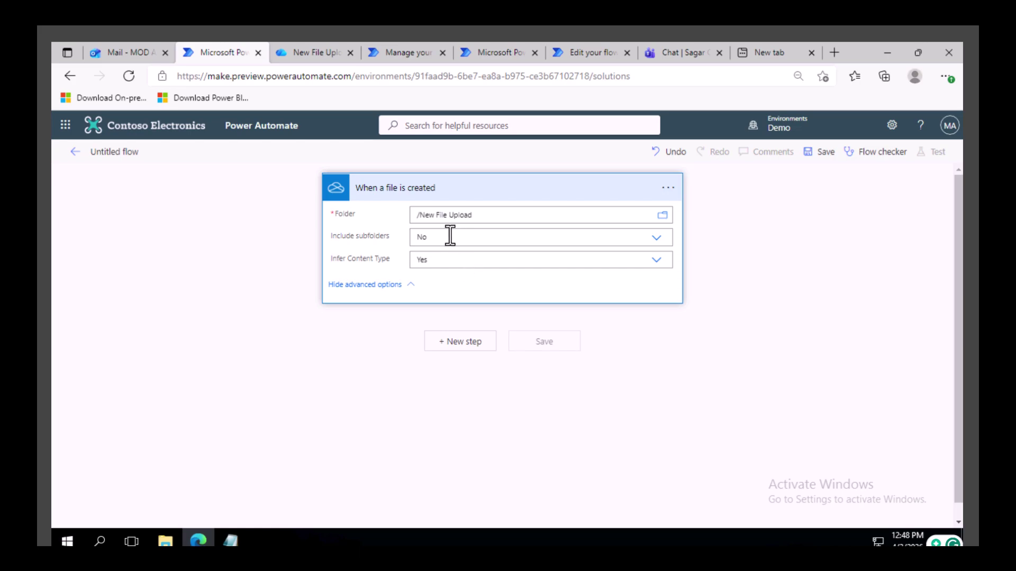
left_click(476, 262)
left_click(443, 360)
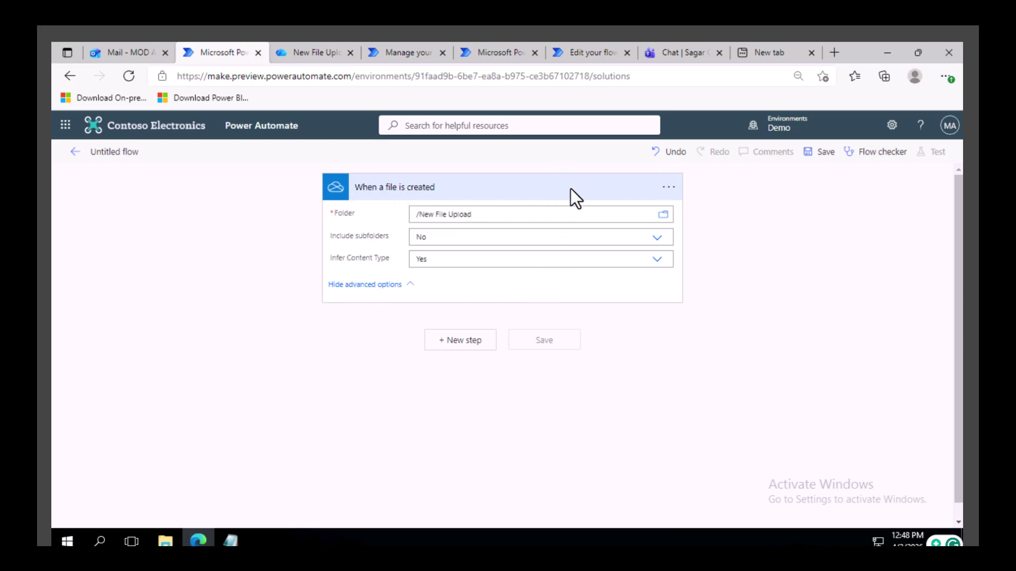
Add the Office 365 Outlook action "Send an email (V2)" after the trigger
left_click(466, 341)
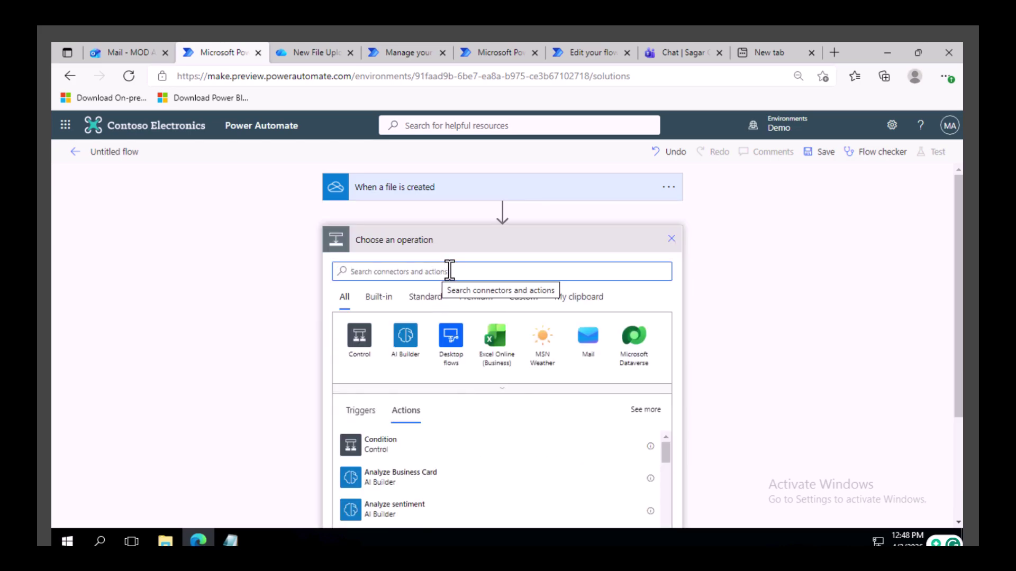
type("outlook")
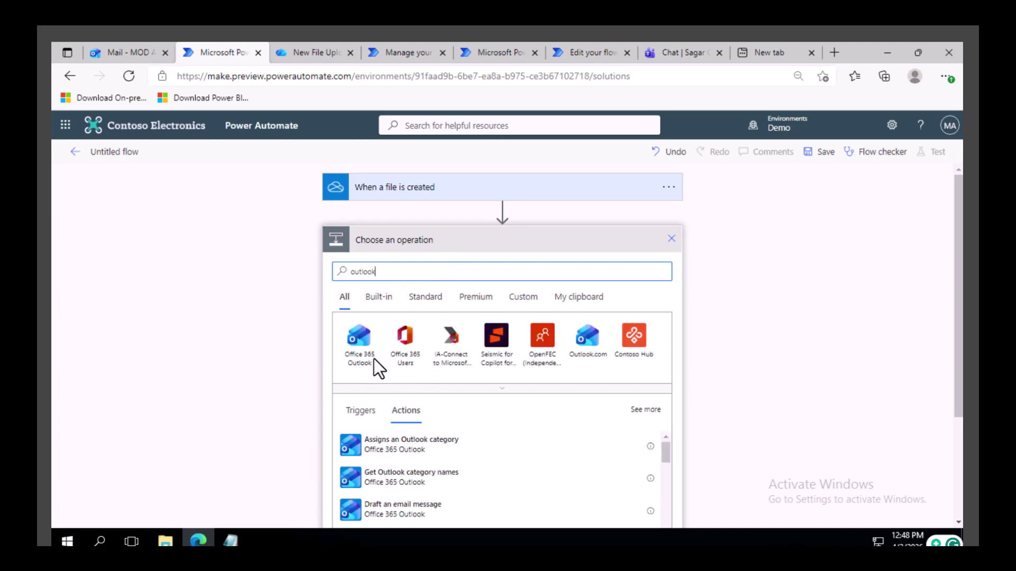
left_click(357, 344)
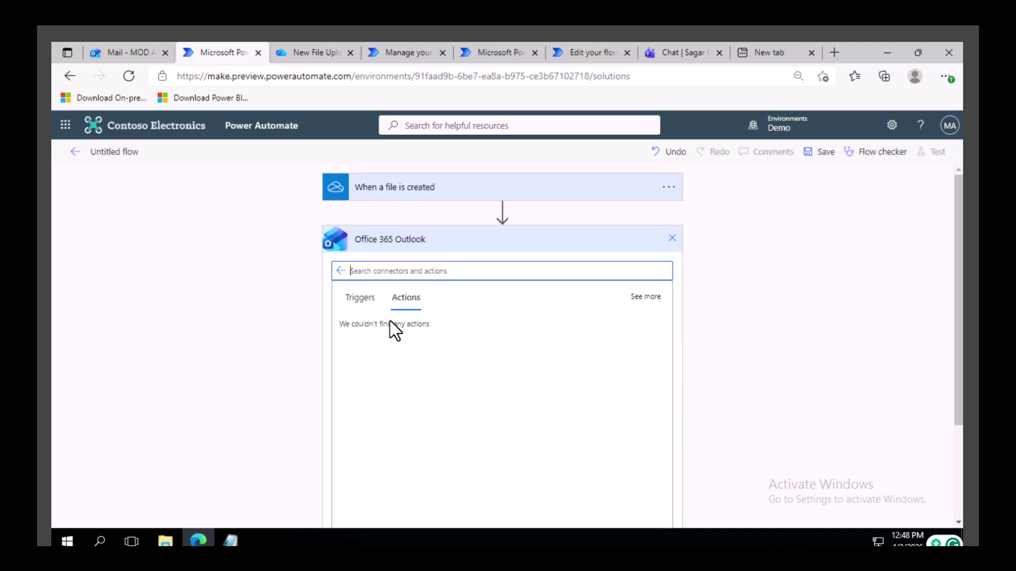
scroll(428, 447, "down", 5)
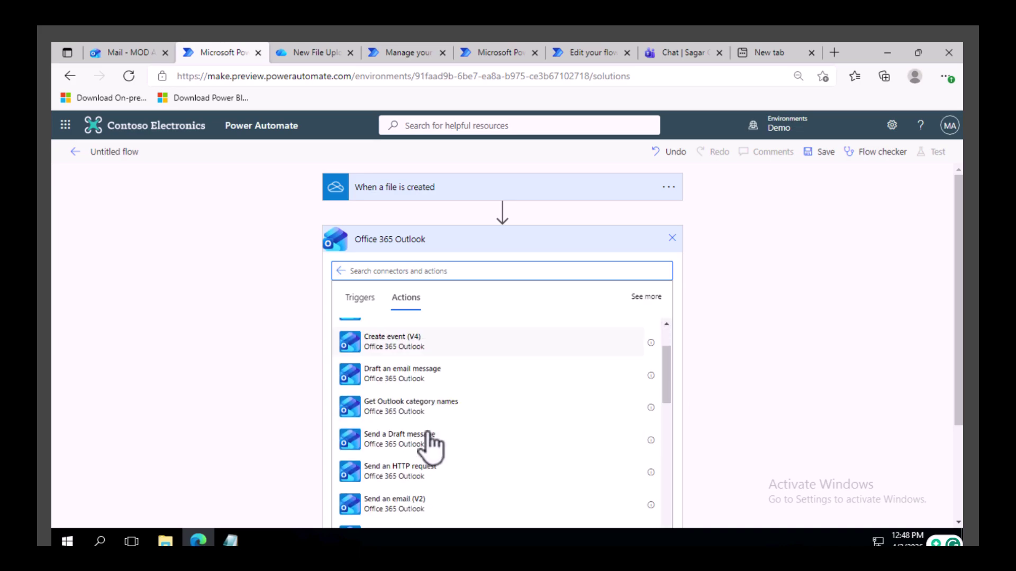
scroll(428, 468, "down", 2)
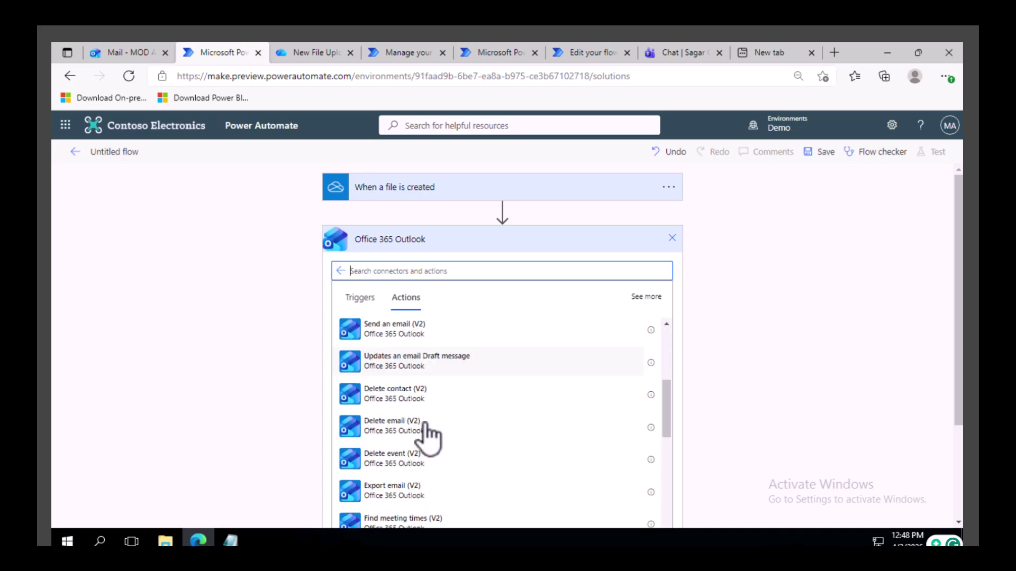
left_click(408, 334)
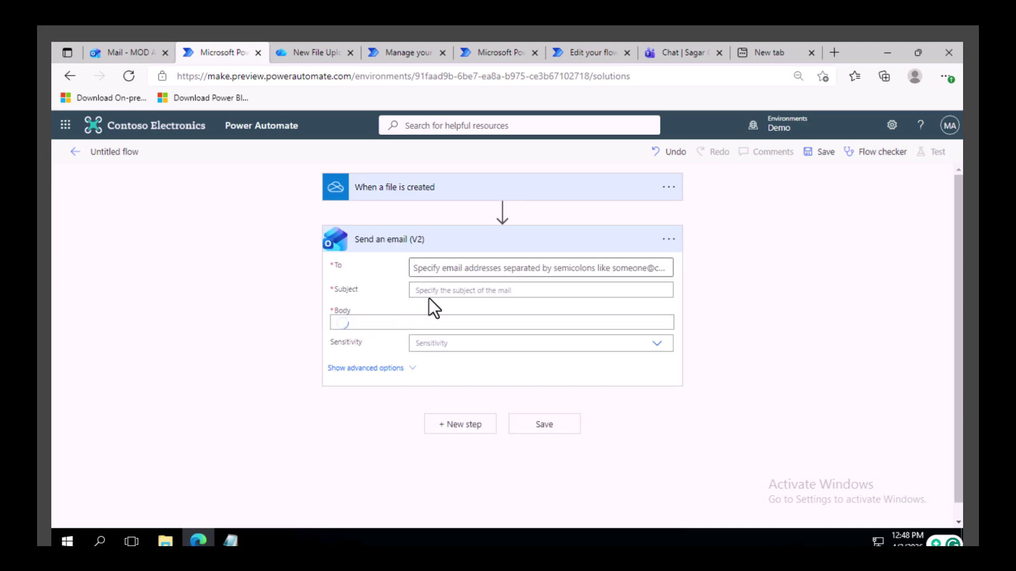
Address the email to the administrator account and set its subject to "Test from one drive to outlook"
left_click(470, 269)
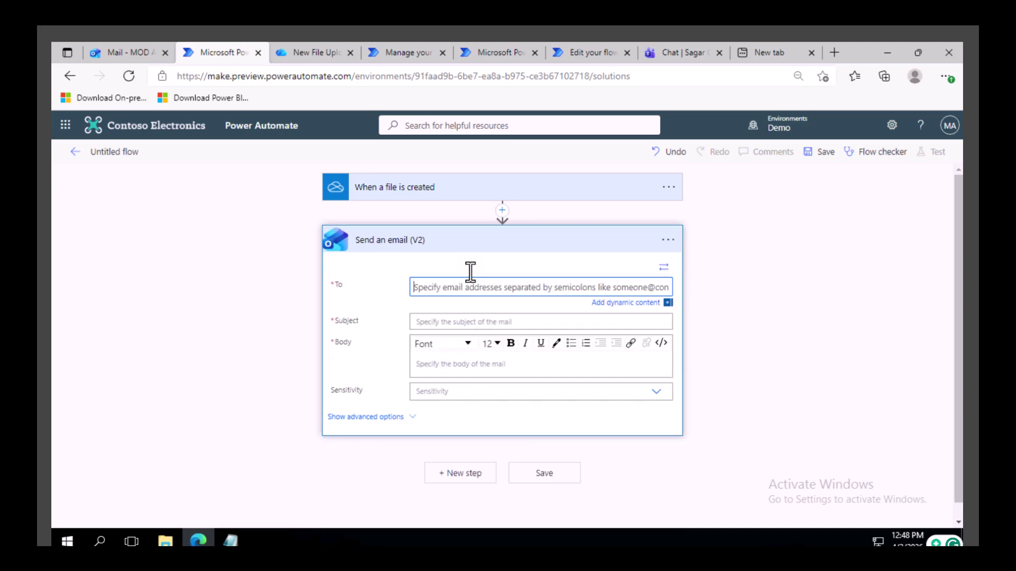
type("mod")
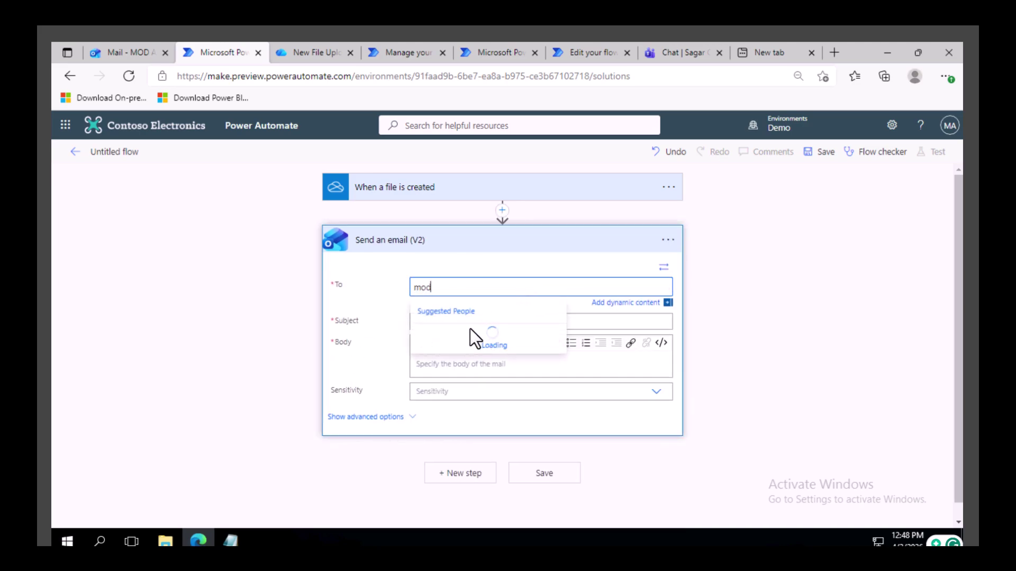
left_click(452, 341)
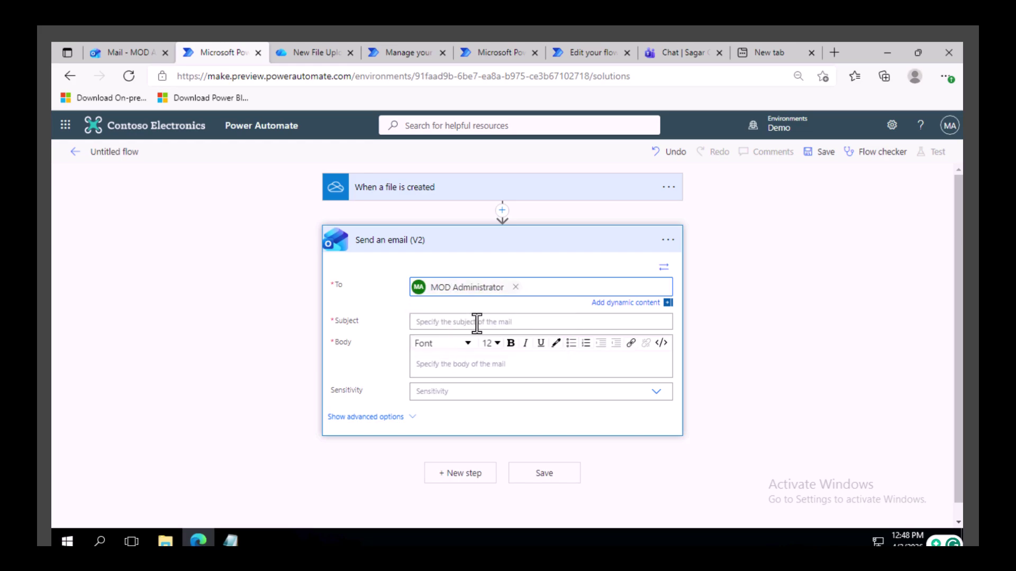
left_click(476, 322)
type("Test from one drive to")
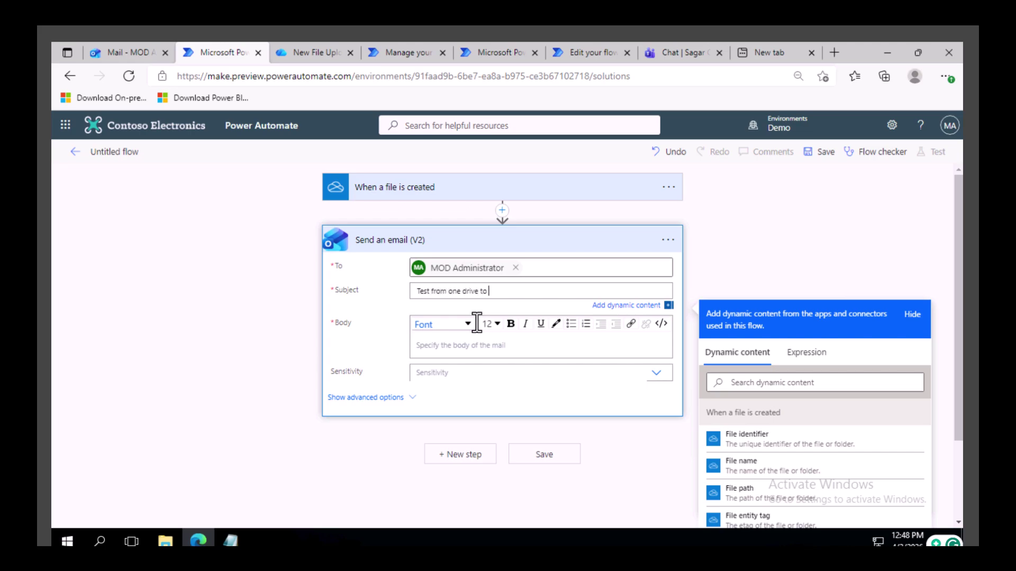
type(" outlook")
Show the email action's advanced options and add an attachment with File name as its name and File content as its content
left_click(405, 398)
scroll(405, 385, "down", 2)
scroll(404, 385, "down", 1)
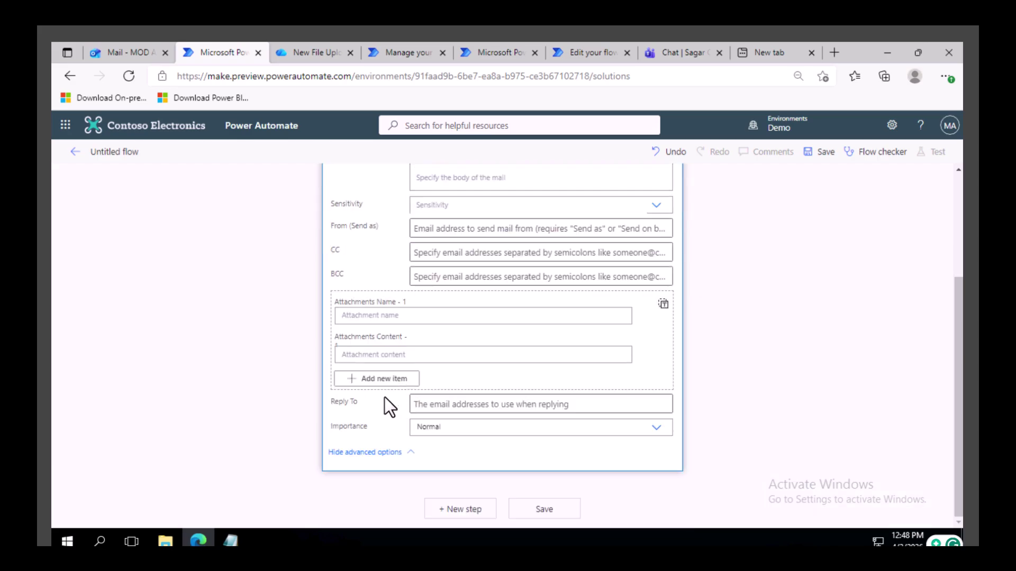
left_click(392, 316)
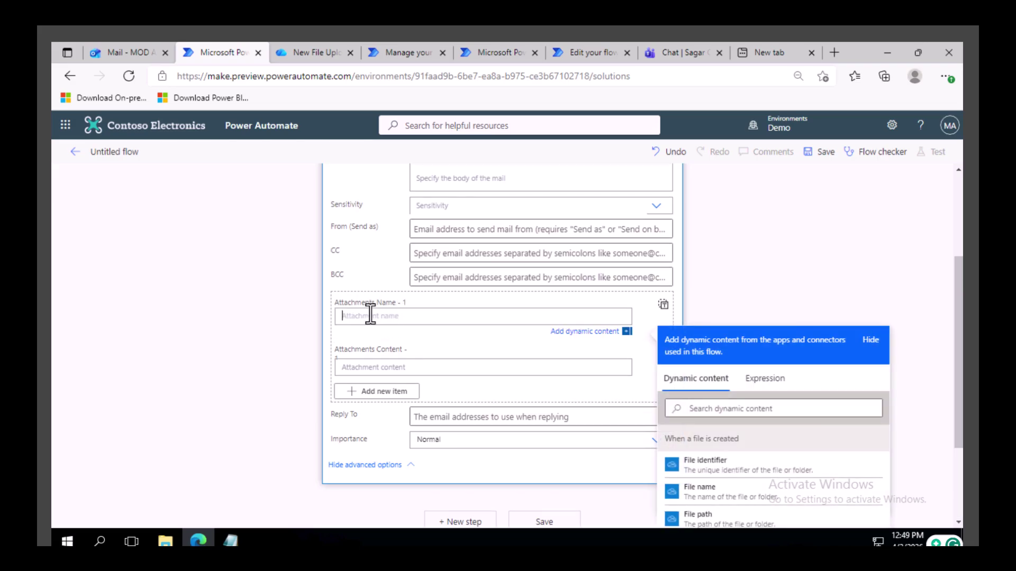
scroll(609, 357, "down", 2)
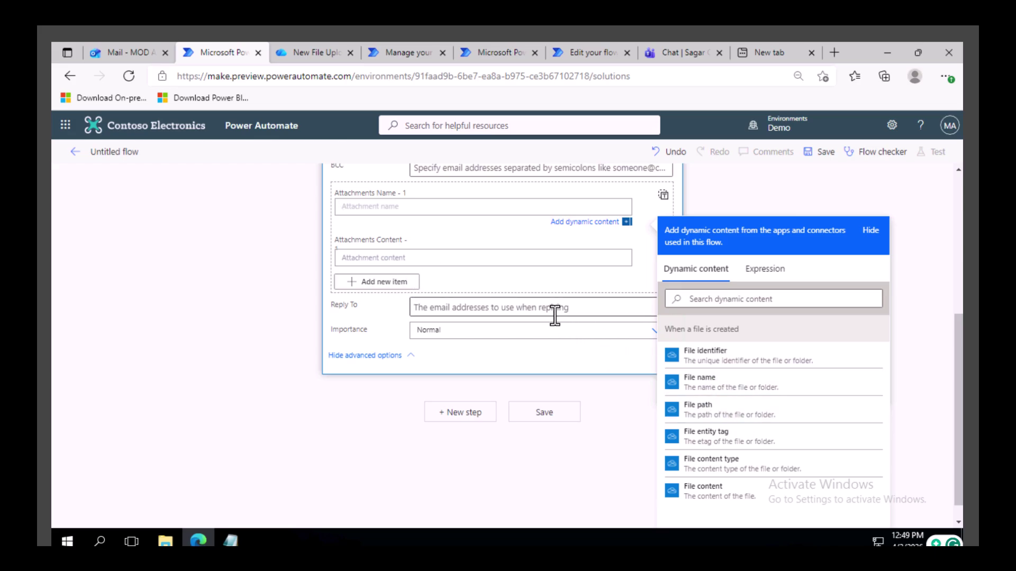
scroll(555, 315, "up", 5)
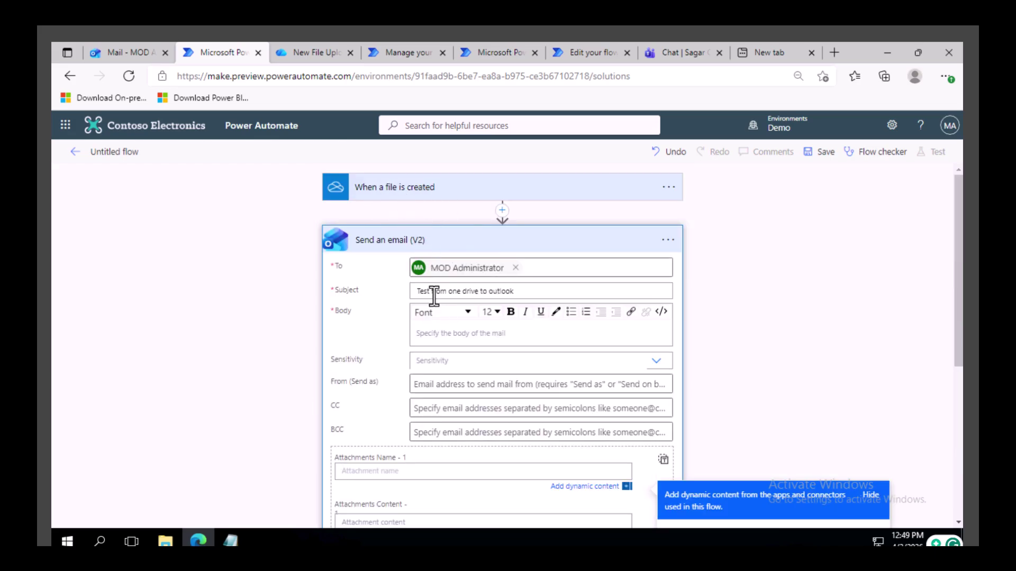
scroll(434, 296, "down", 5)
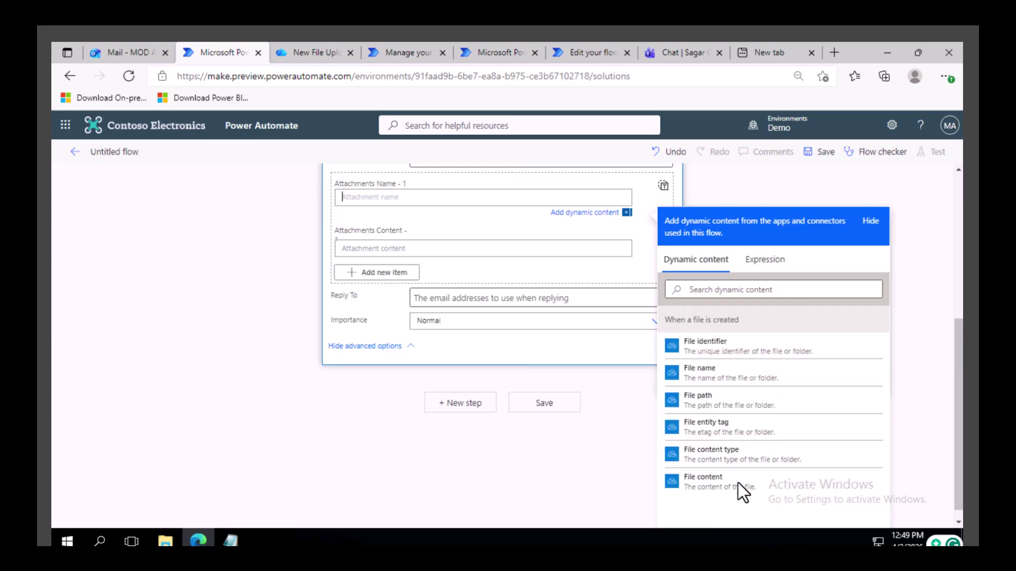
left_click(723, 376)
left_click(406, 248)
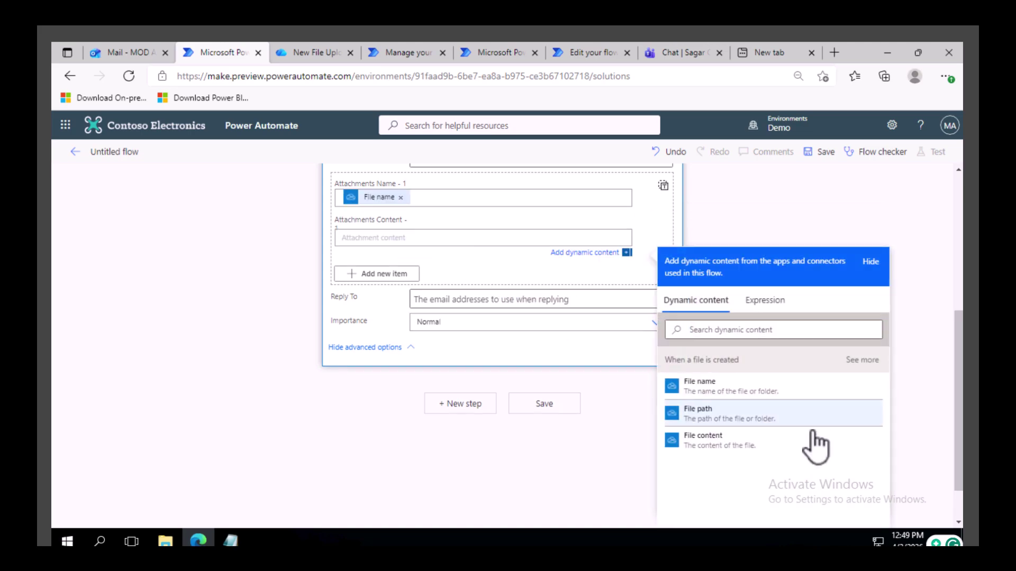
left_click(720, 442)
scroll(415, 378, "up", 5)
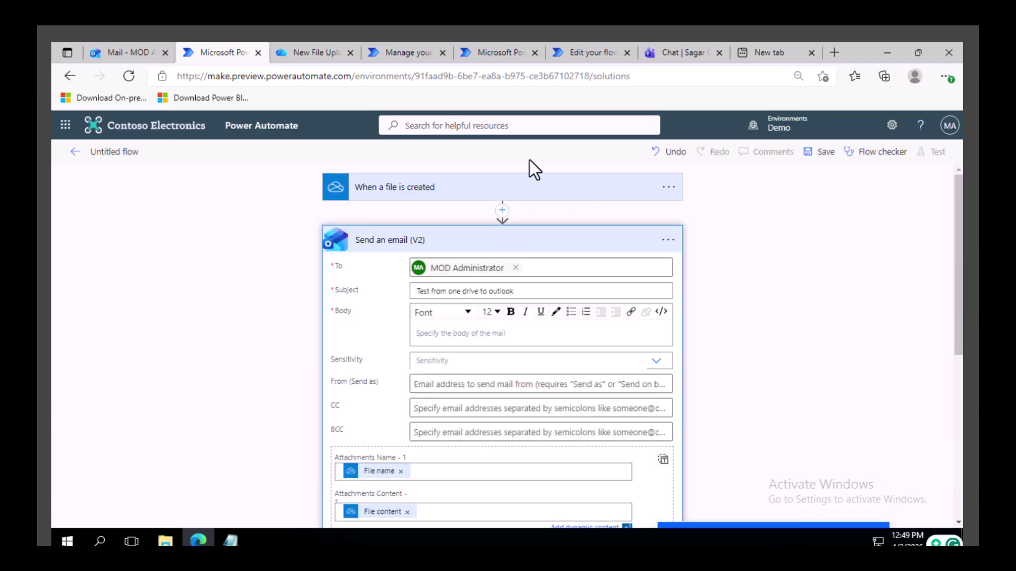
Rename the flow "SC ONE DRIVE to email" and save it
left_click(124, 152)
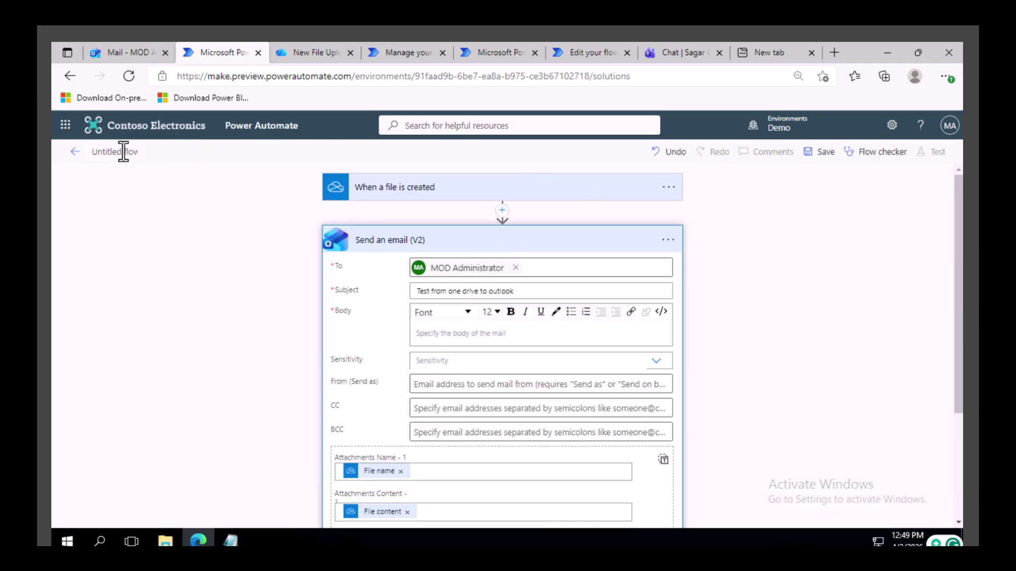
type("sd")
type(" ONE")
type("NE DRIVE ")
type(" to")
type(" email")
left_click(819, 152)
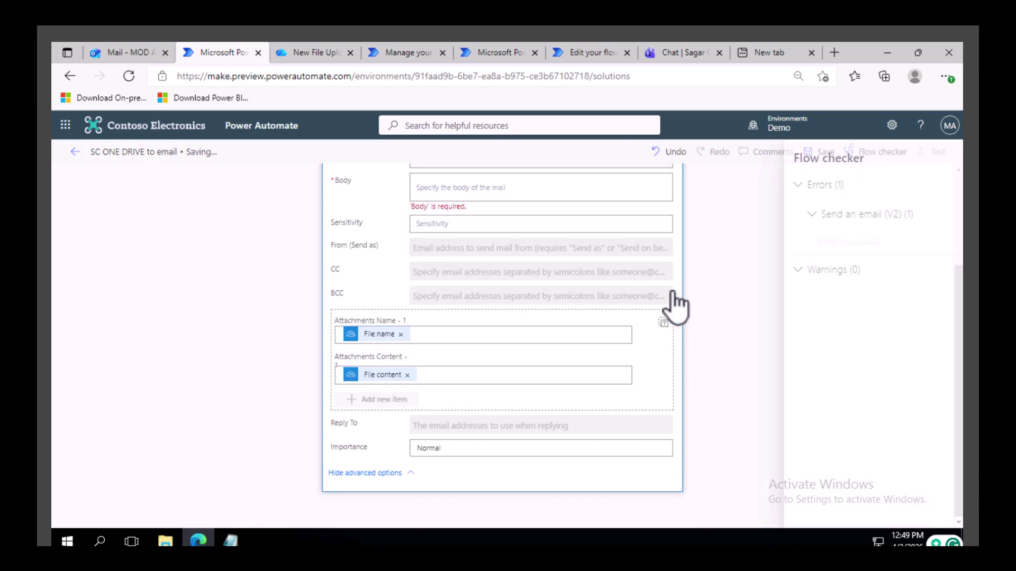
Close the flow checker, fill the required email body with "ONE DRIVE TO EMAIL" and expand the trigger's settings
left_click(945, 157)
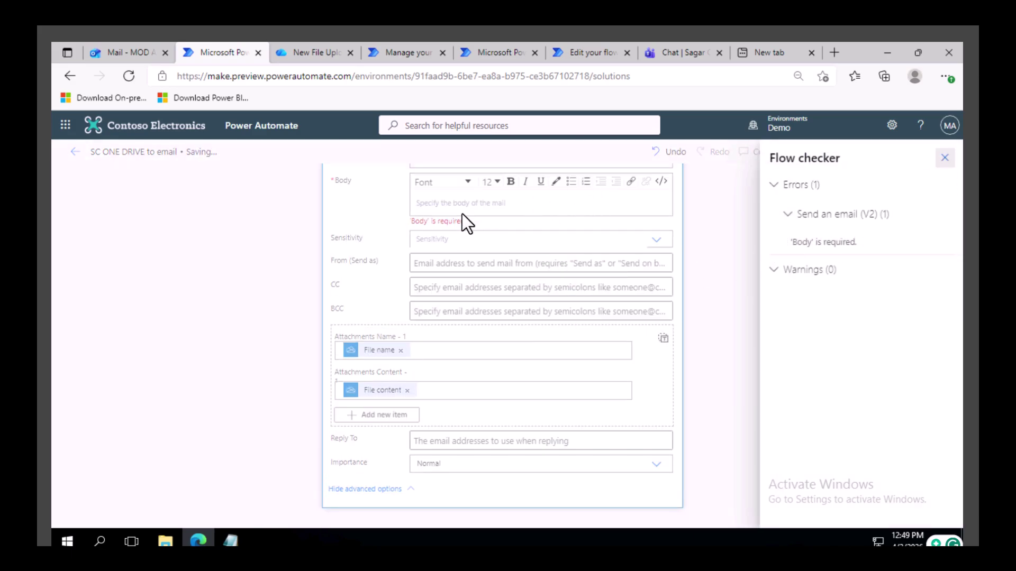
left_click(453, 204)
scroll(455, 205, "up", 2)
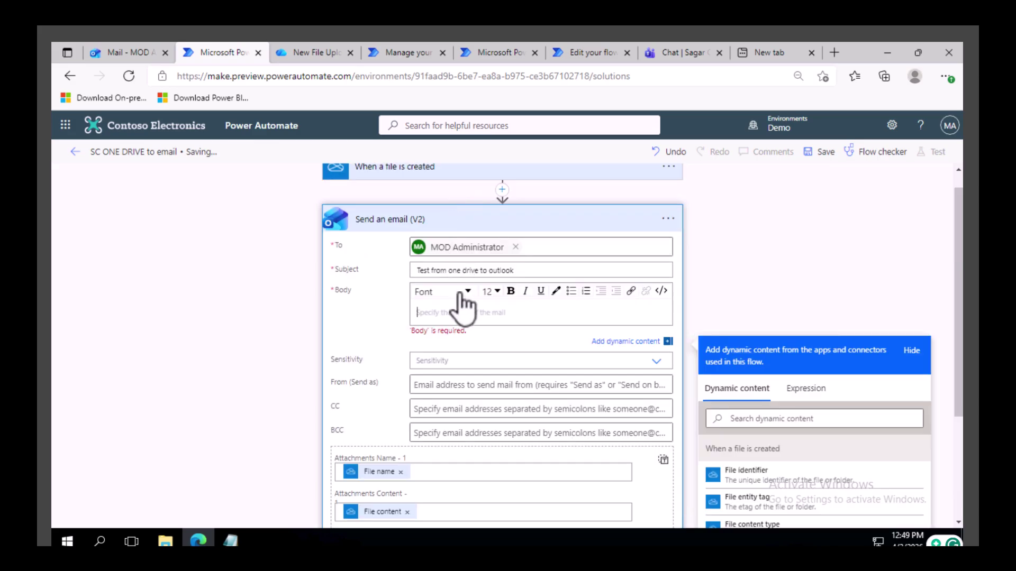
type("ONE DRIVE TO EMAIL")
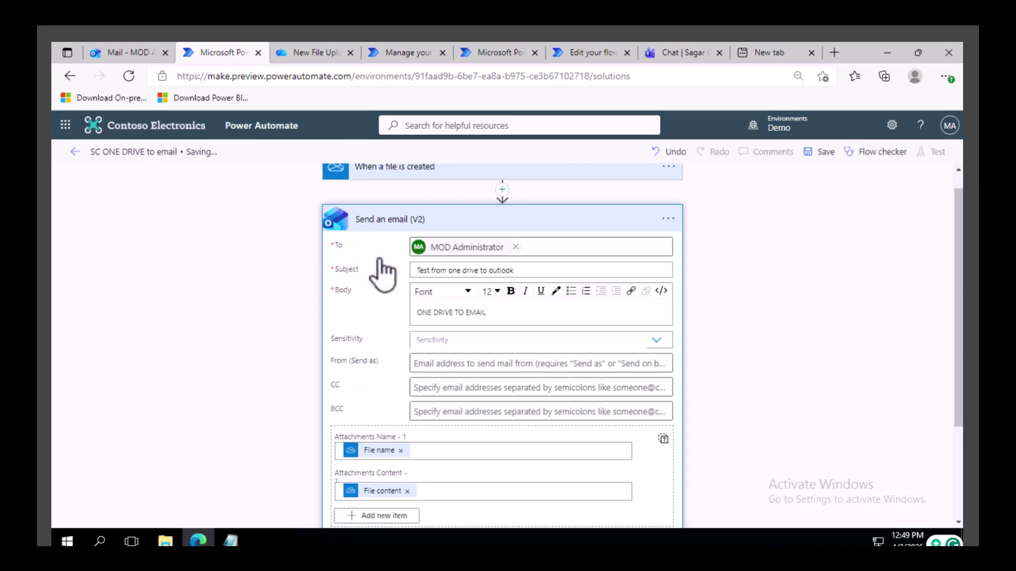
scroll(394, 296, "up", 1)
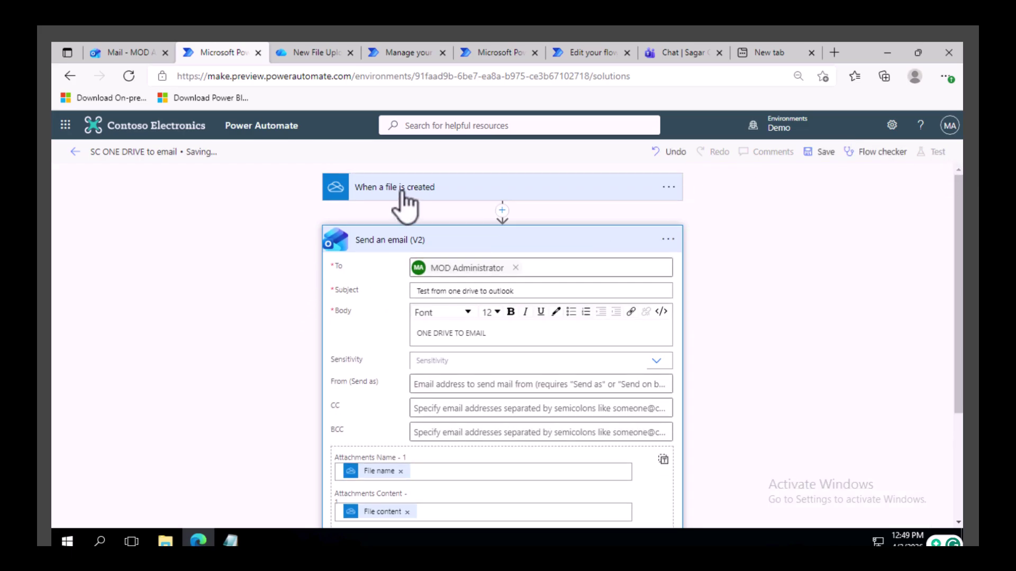
left_click(401, 192)
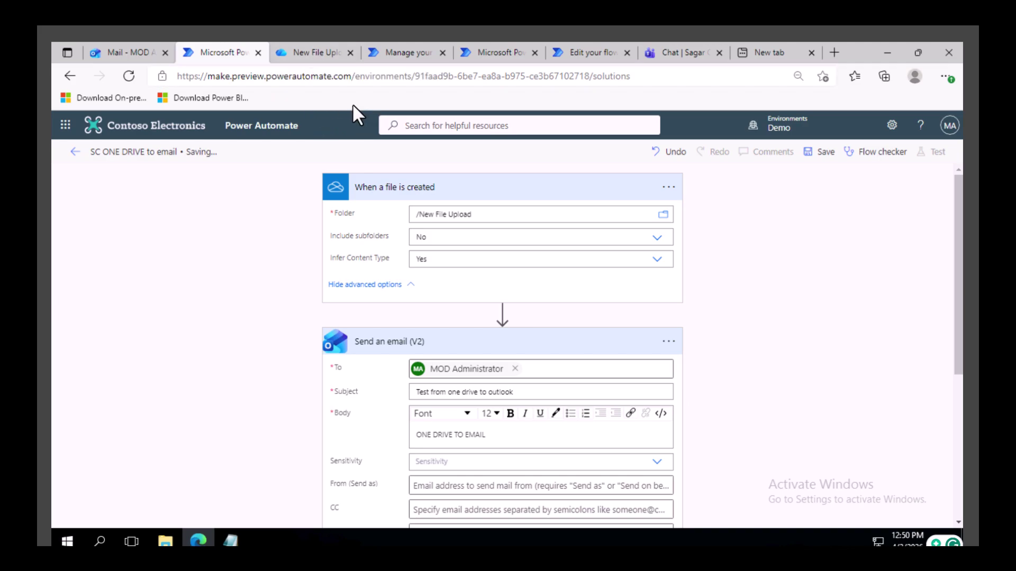
Return to the SC Flow Demos solution and look for the new flow by searching for "ONE" and reloading the cloud flows
left_click(79, 153)
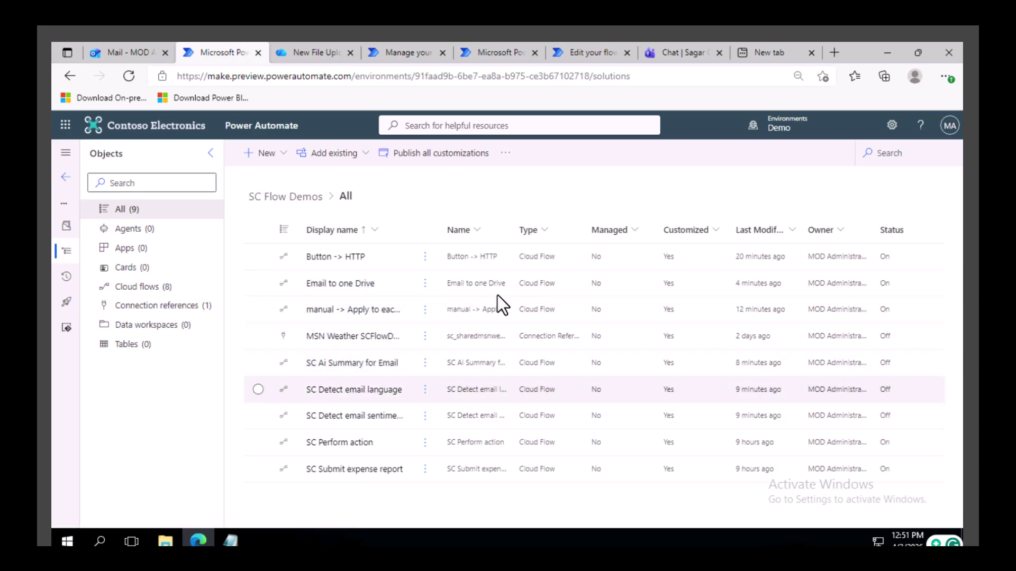
left_click(894, 150)
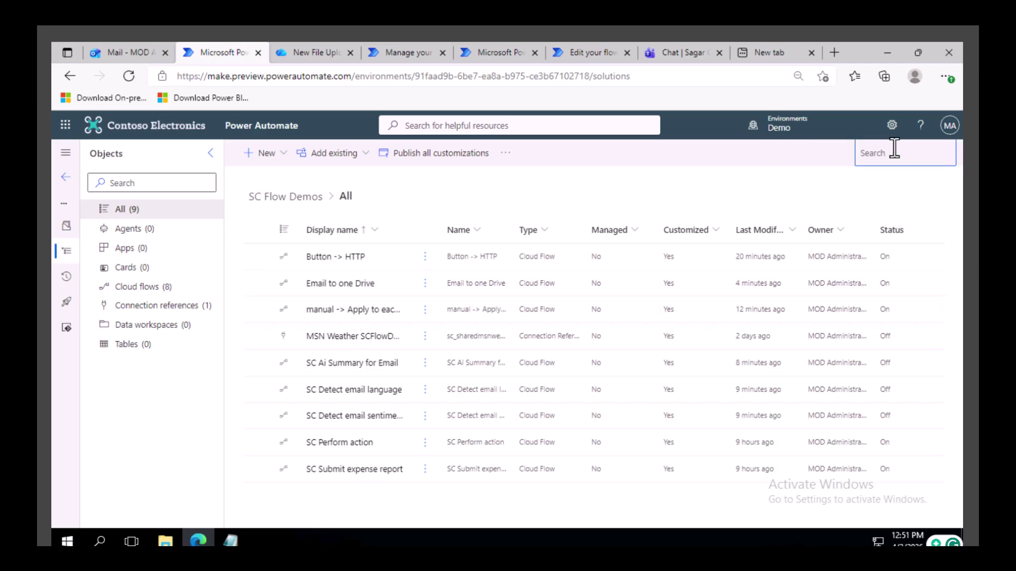
type("ONE")
key("Return")
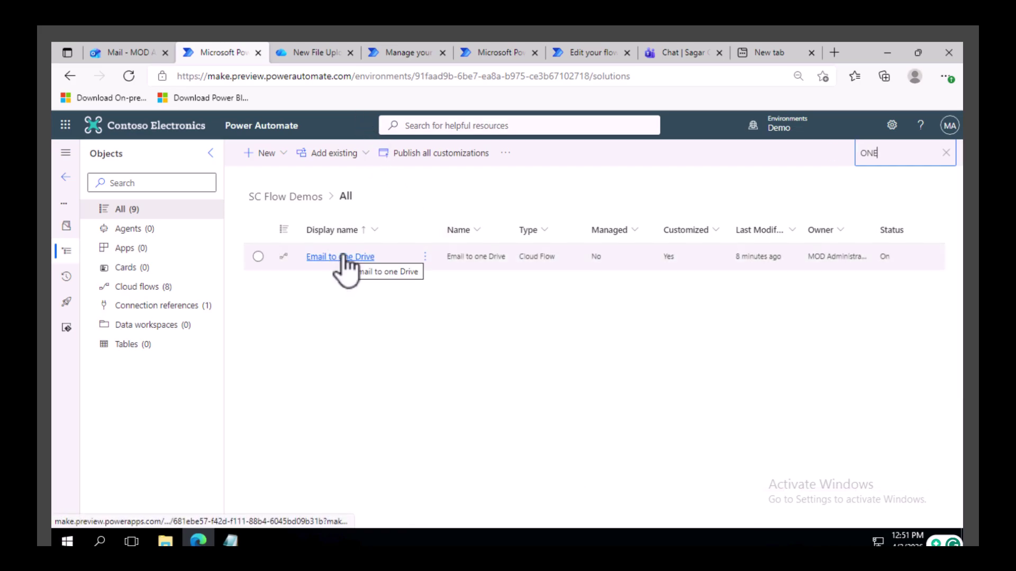
left_click(150, 291)
left_click(128, 76)
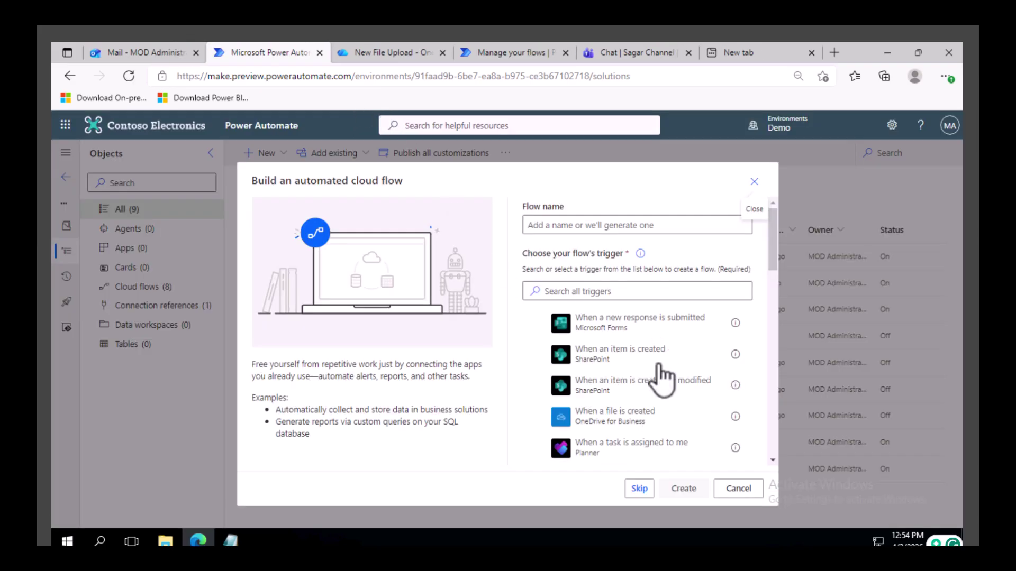
Create a new automated cloud flow with the OneDrive for Business trigger "When a file is created" on the New File Upload folder
left_click(620, 416)
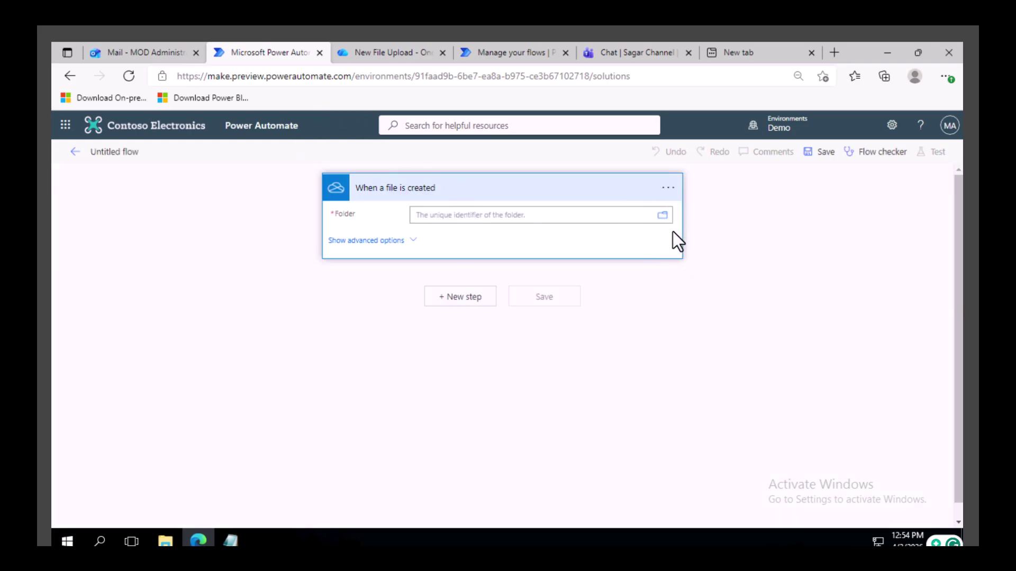
left_click(668, 231)
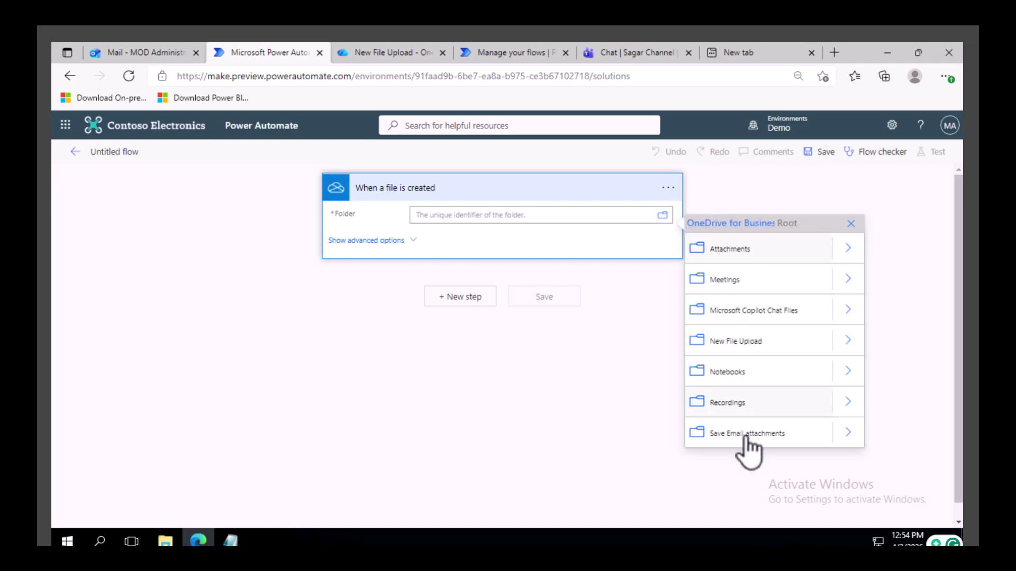
left_click(735, 342)
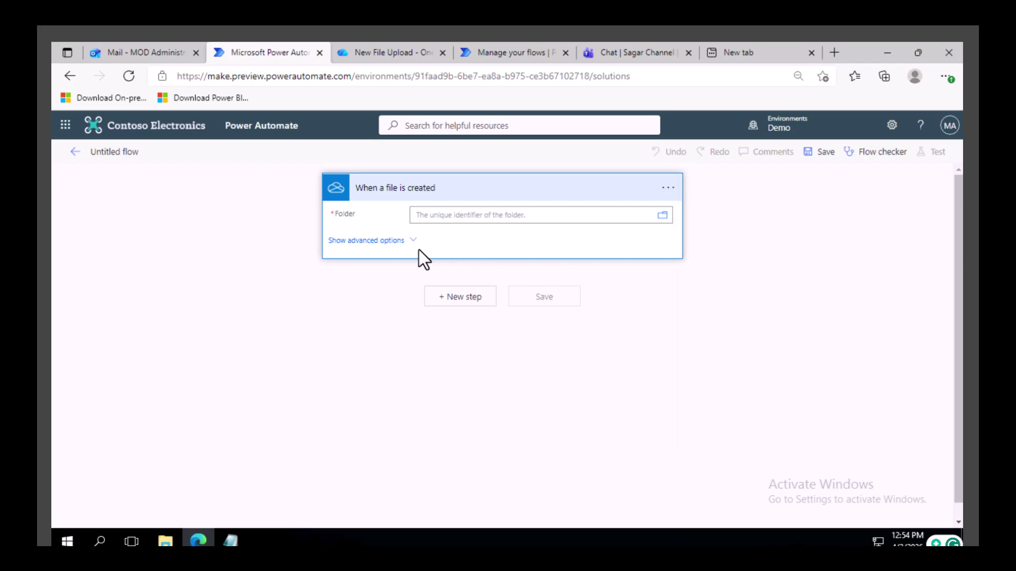
Search the connectors for Outlook and add the Office 365 Outlook action "Send an email (V2)" after the trigger
left_click(463, 297)
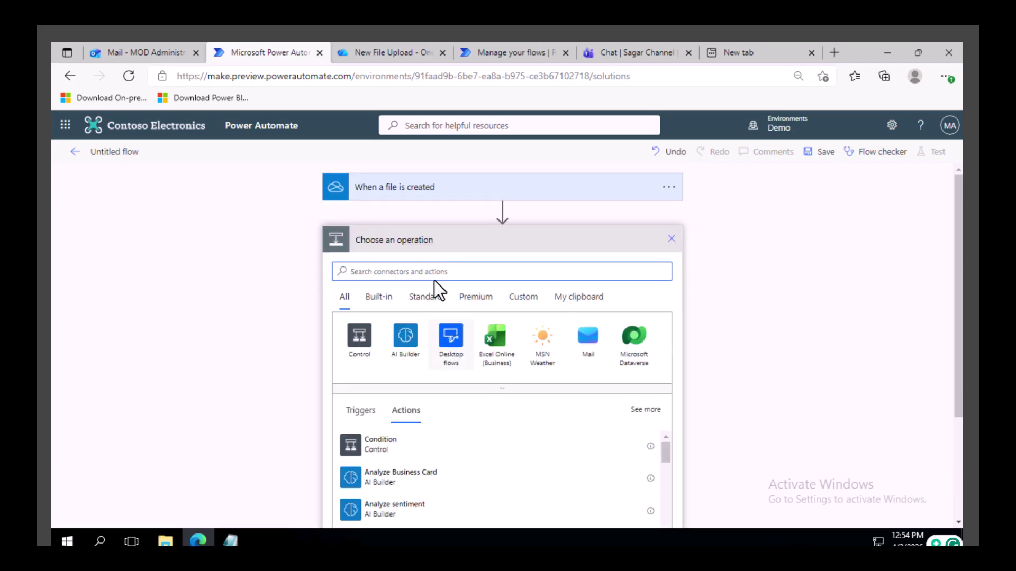
type("OUTLLOOK")
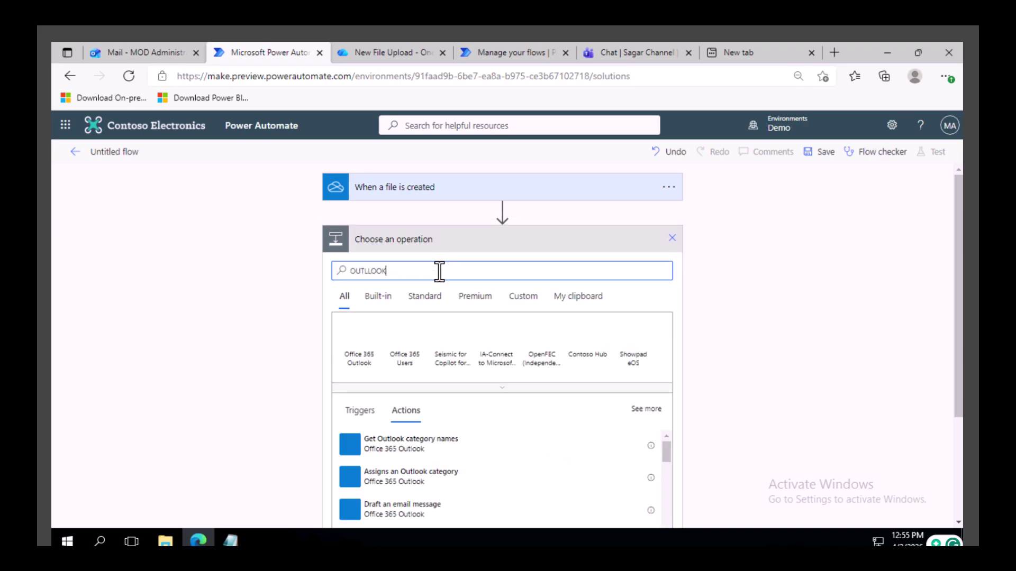
left_click(357, 341)
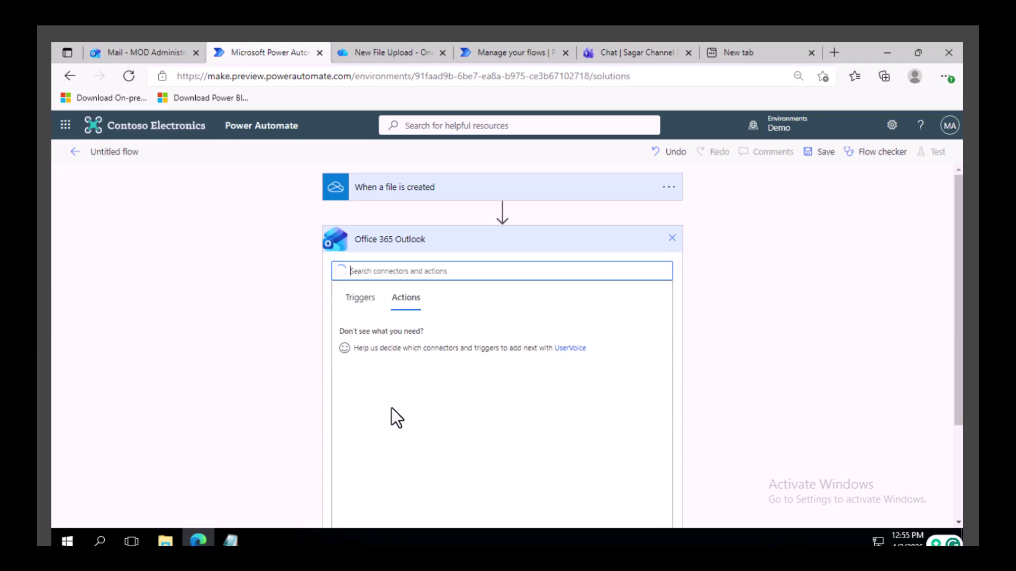
scroll(391, 408, "down", 2)
scroll(437, 420, "down", 2)
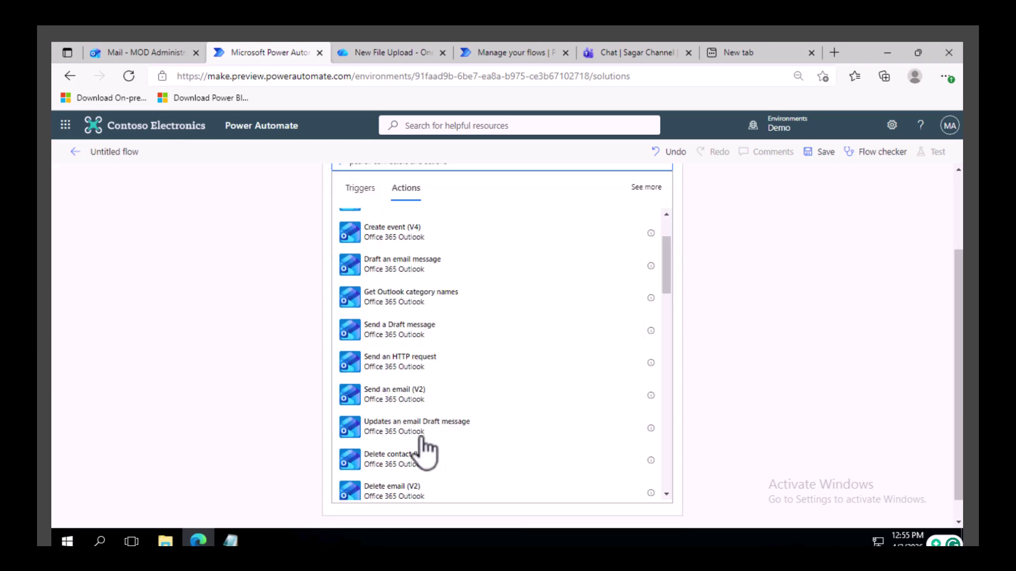
left_click(394, 394)
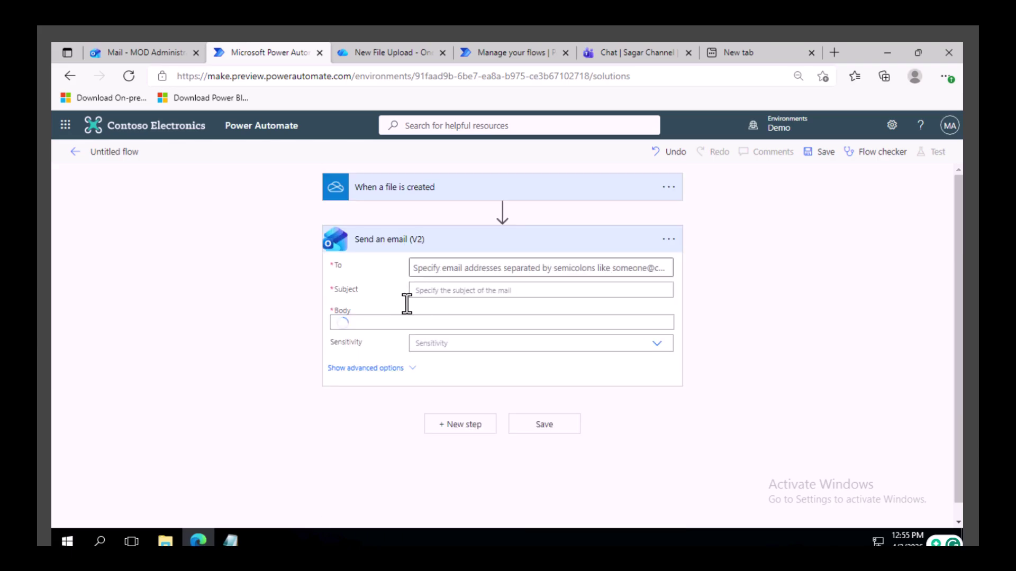
Address the email to the administrator account and set its subject to "File is upload in one drive name of file is" plus the dynamic File name
left_click(462, 270)
type("MOD Administrator")
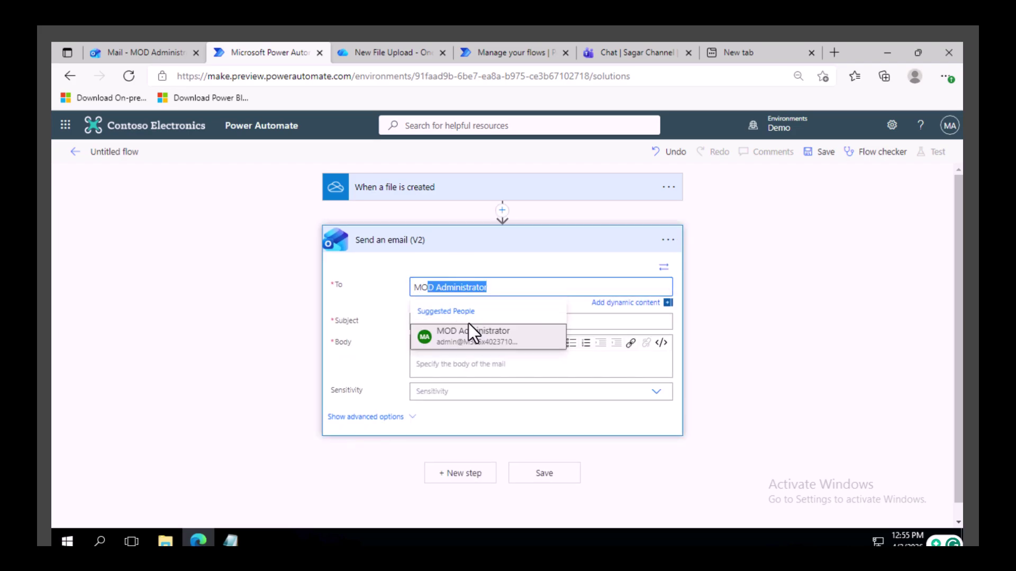
left_click(466, 339)
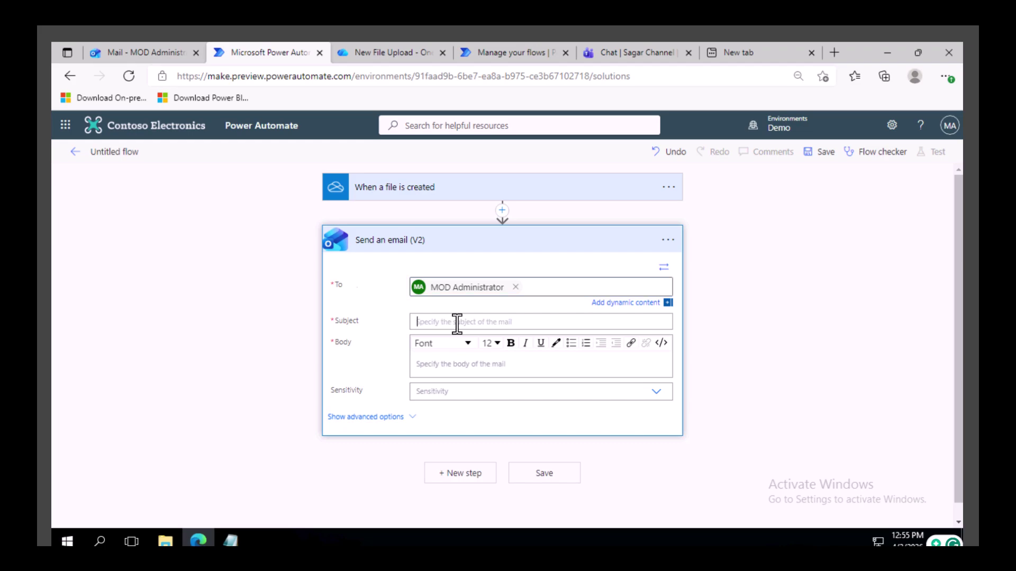
left_click(457, 322)
type("File")
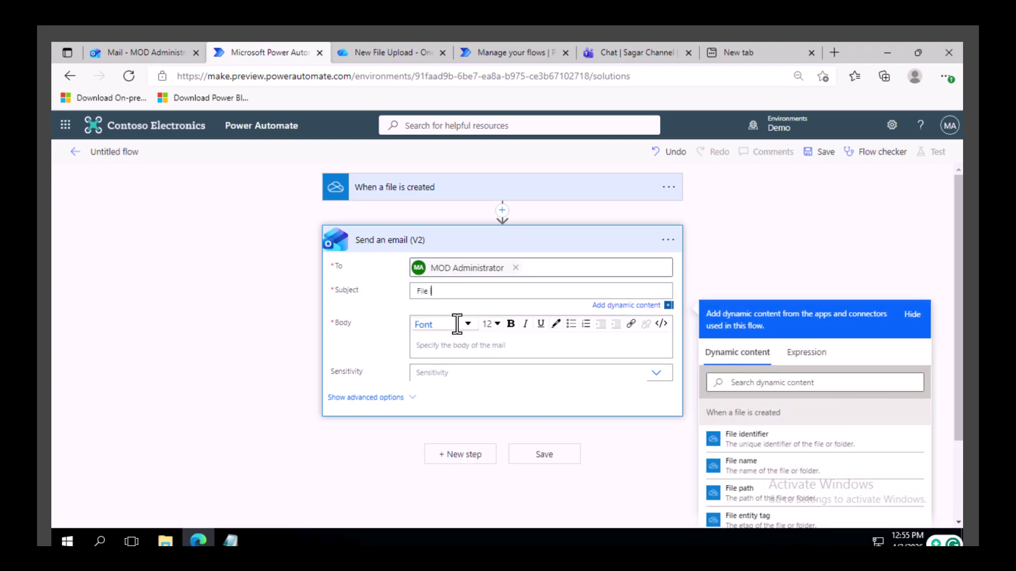
type(" is upload in one drive name of file is")
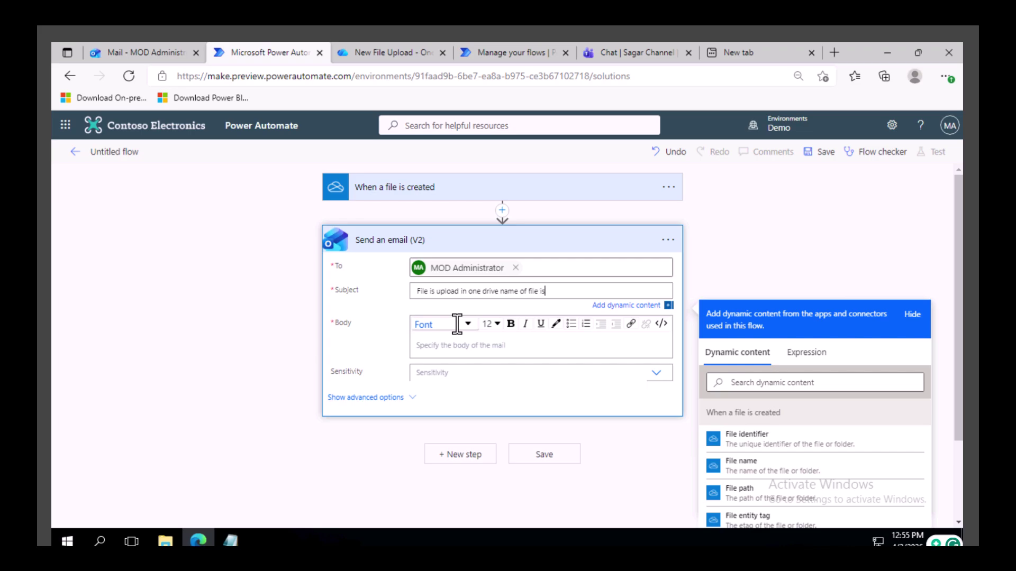
left_click(751, 467)
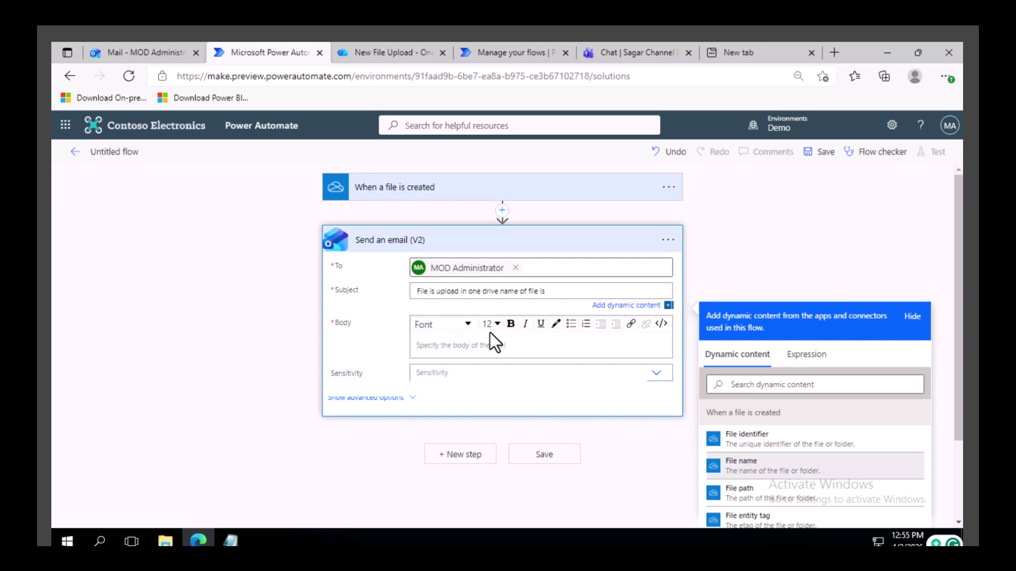
Write the email body as three lines: "Hi,", "PFA" and "Thanks"
left_click(433, 351)
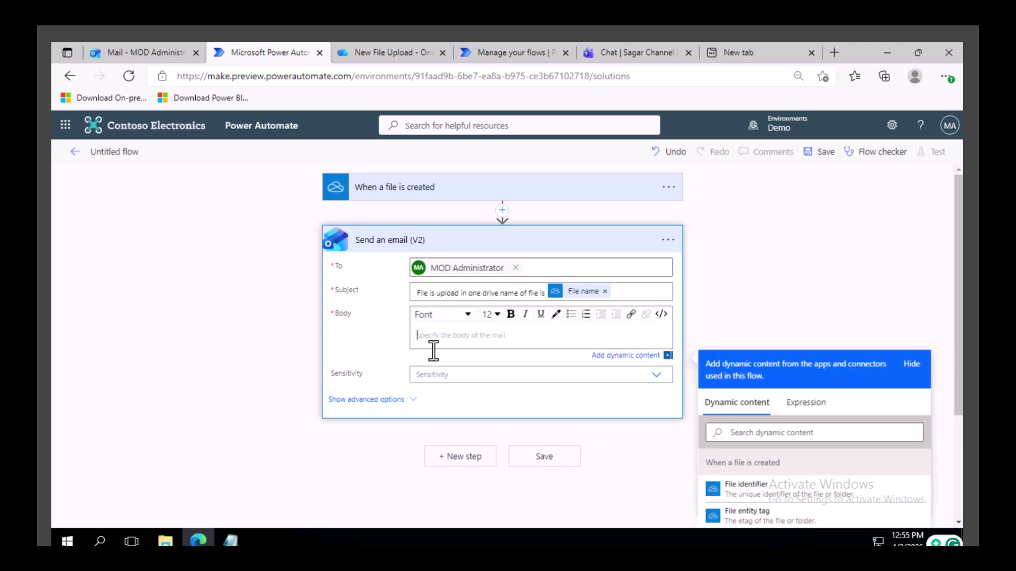
type("Hi,")
key("Return")
type("PFA")
key("Return")
type("Thanks")
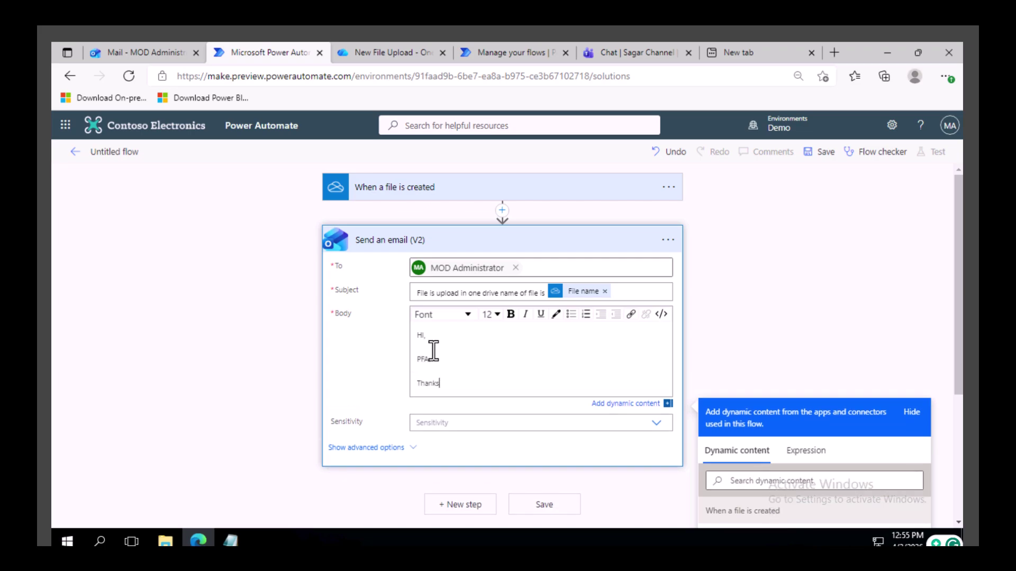
Add an email attachment using the dynamic File name as its name and File content as its content, and save the flow
left_click(373, 448)
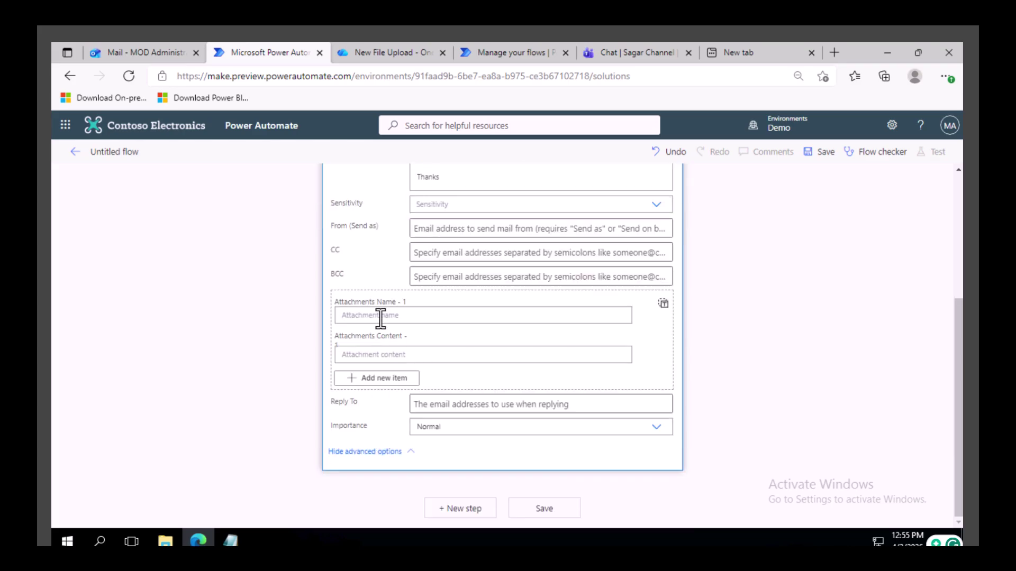
left_click(381, 317)
scroll(721, 344, "down", 2)
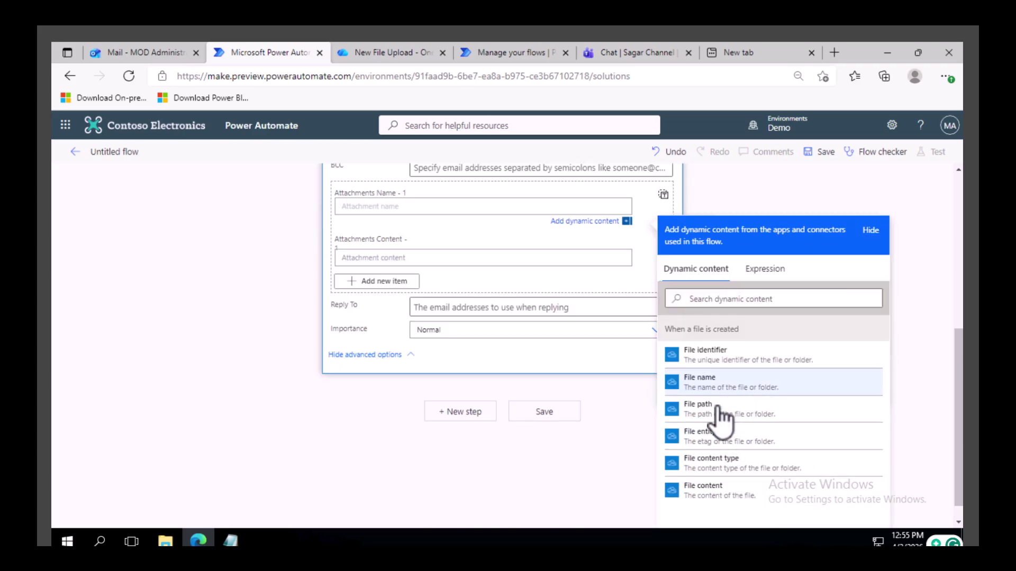
left_click(688, 384)
left_click(408, 254)
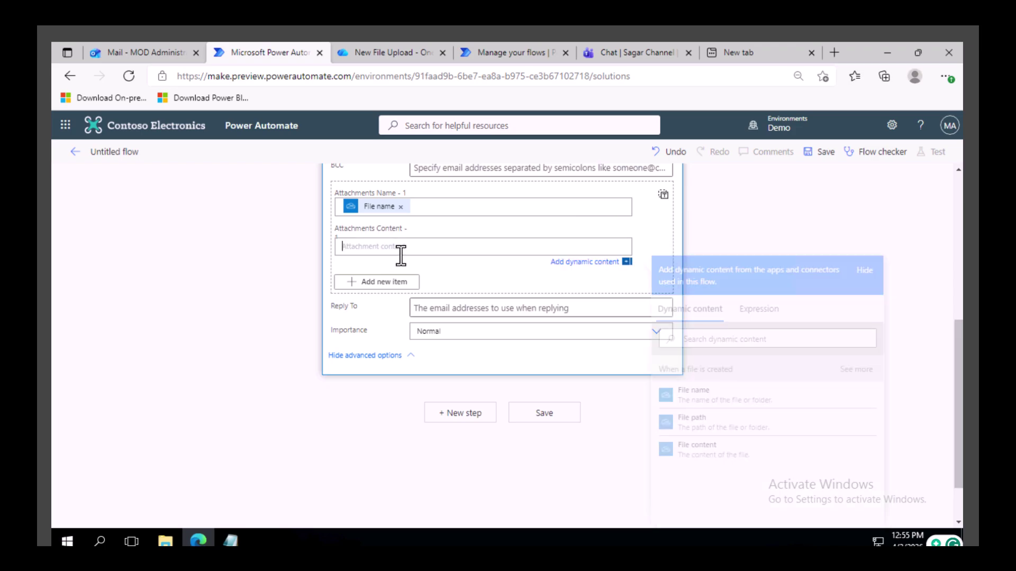
left_click(743, 455)
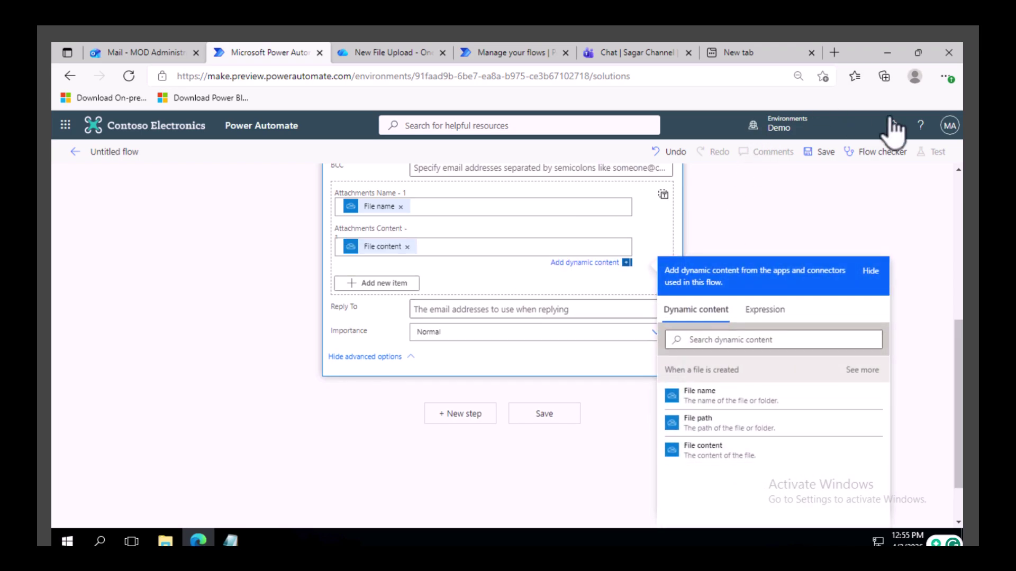
left_click(824, 155)
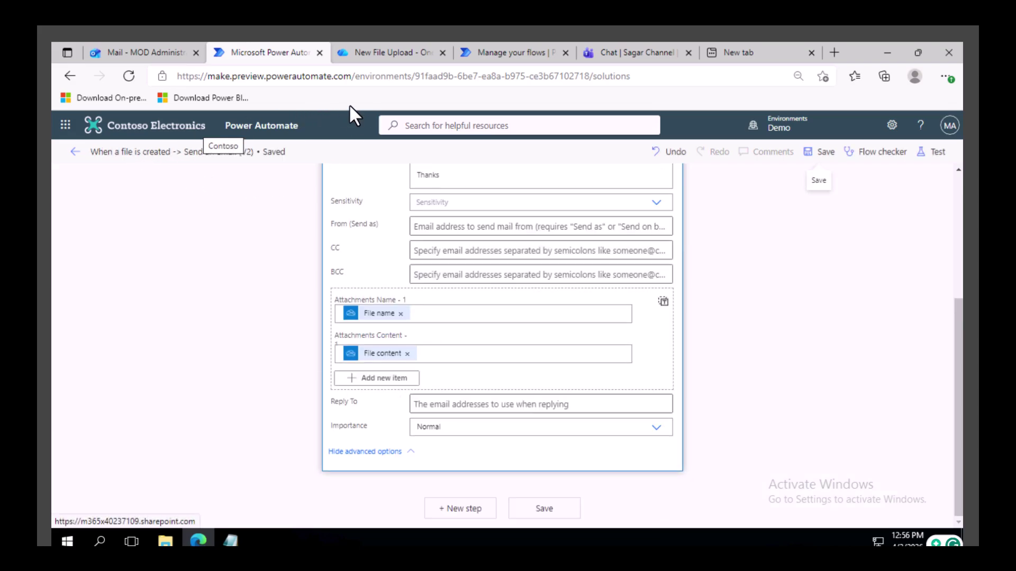
Rename the flow as "one drive to email" and save it
left_click(151, 153)
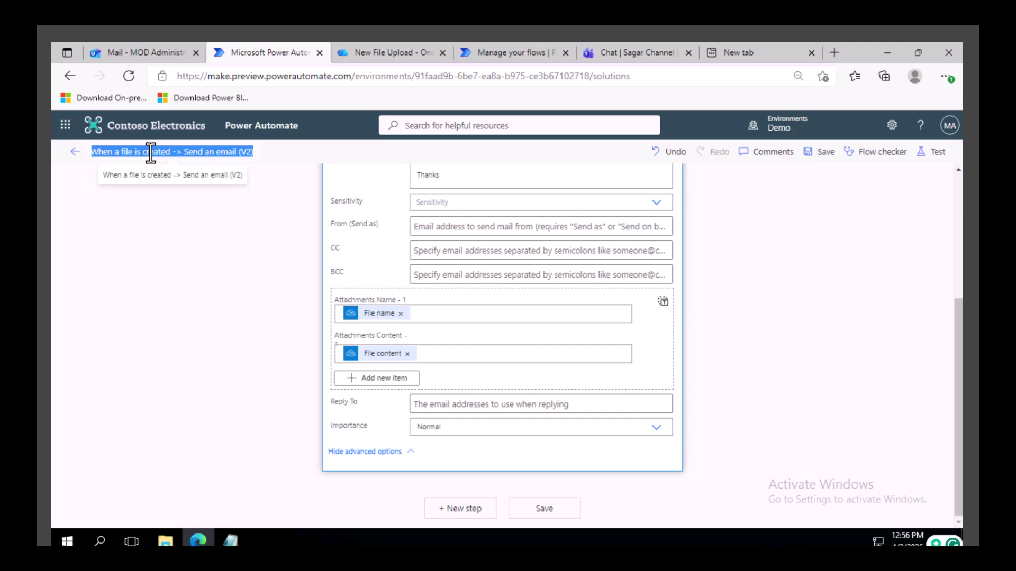
type("one")
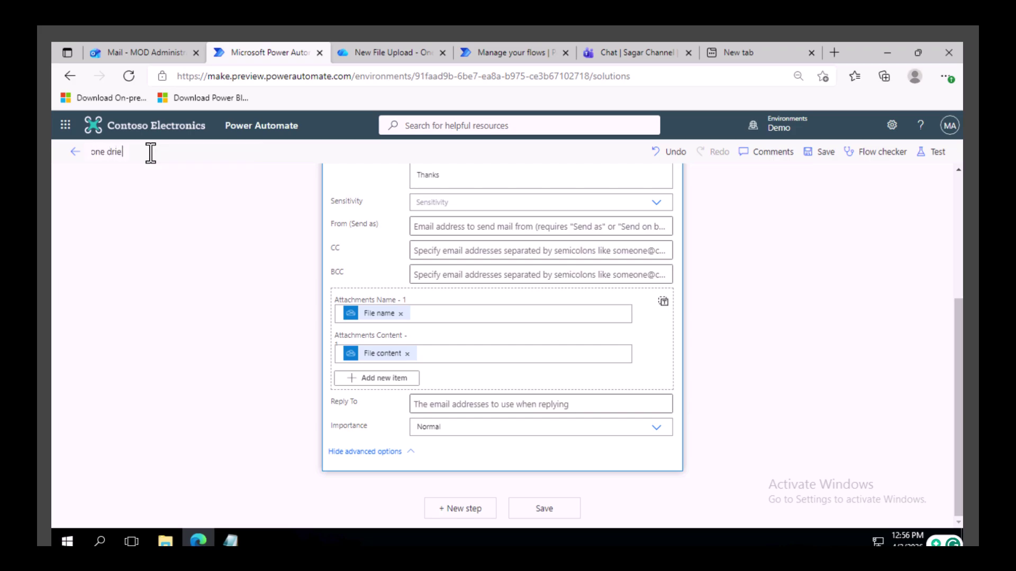
type(" drive to email")
left_click(824, 158)
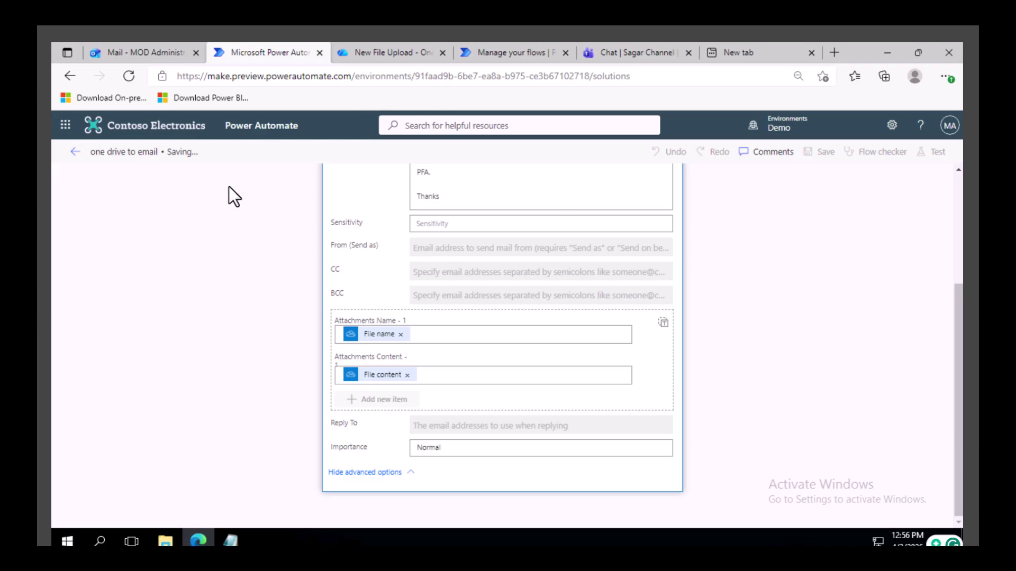
Switch to OneDrive and upload the image "invoice with data" from Downloads into the New File Upload folder
left_click(385, 50)
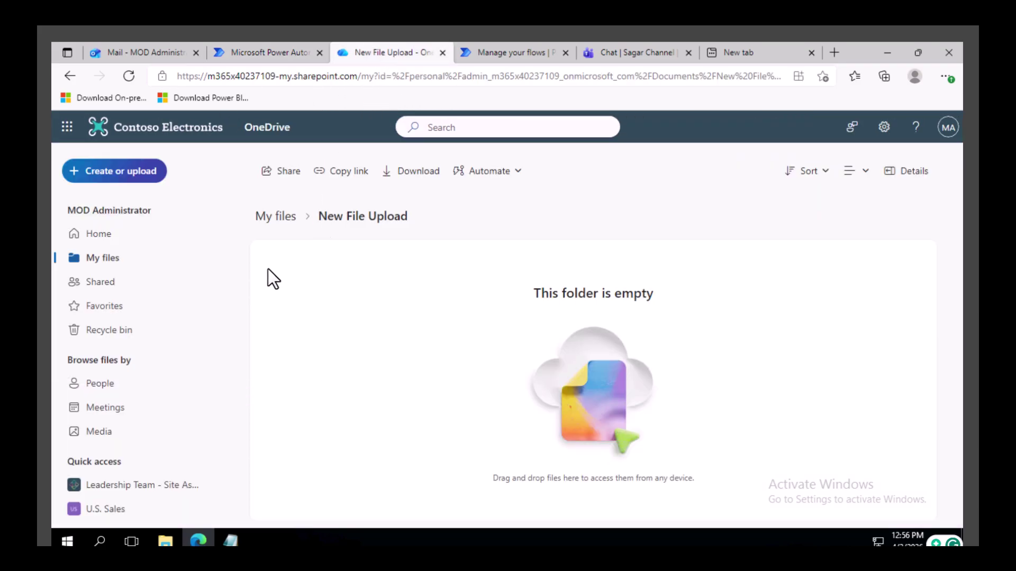
left_click(124, 175)
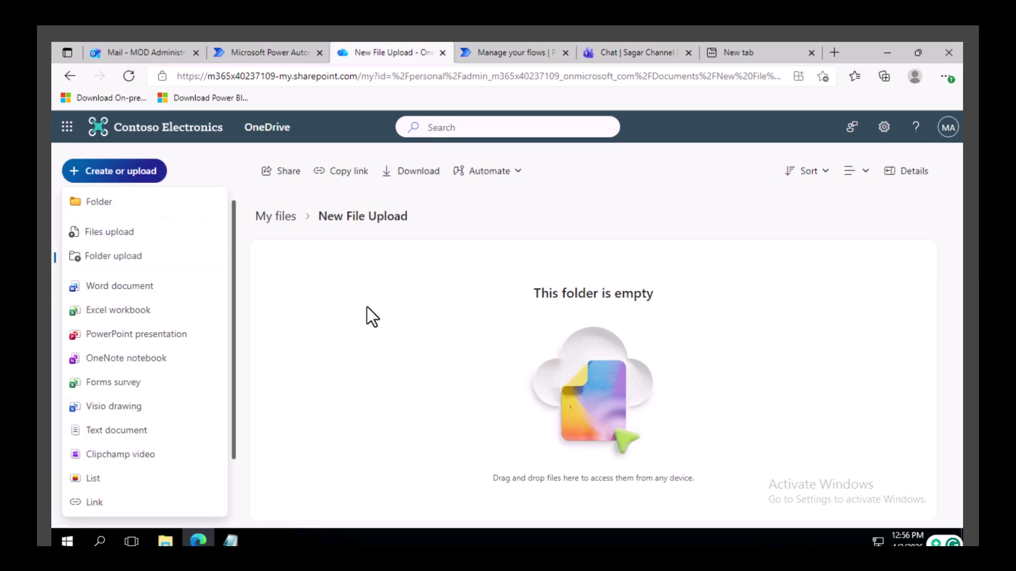
left_click(138, 233)
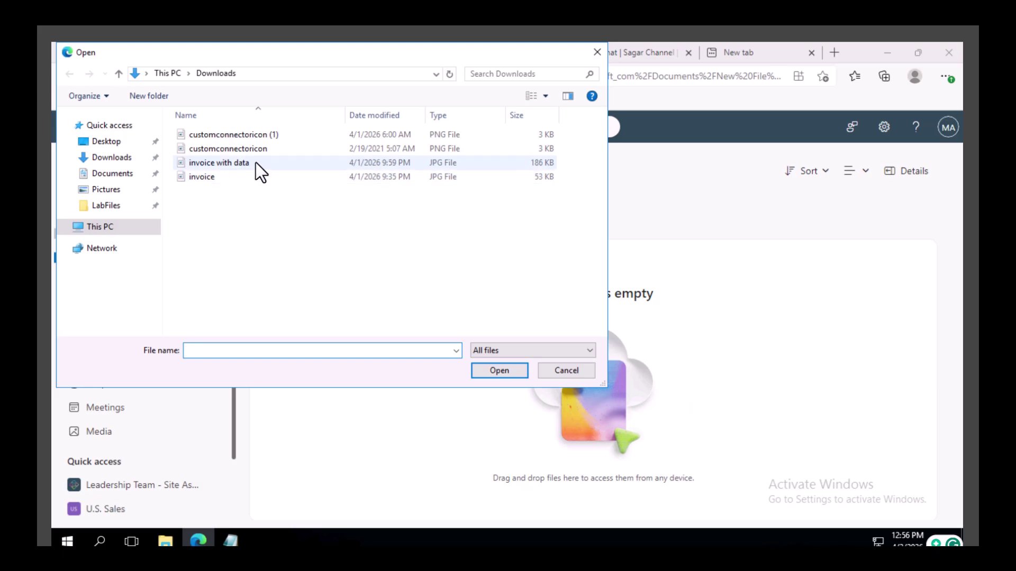
double_click(256, 163)
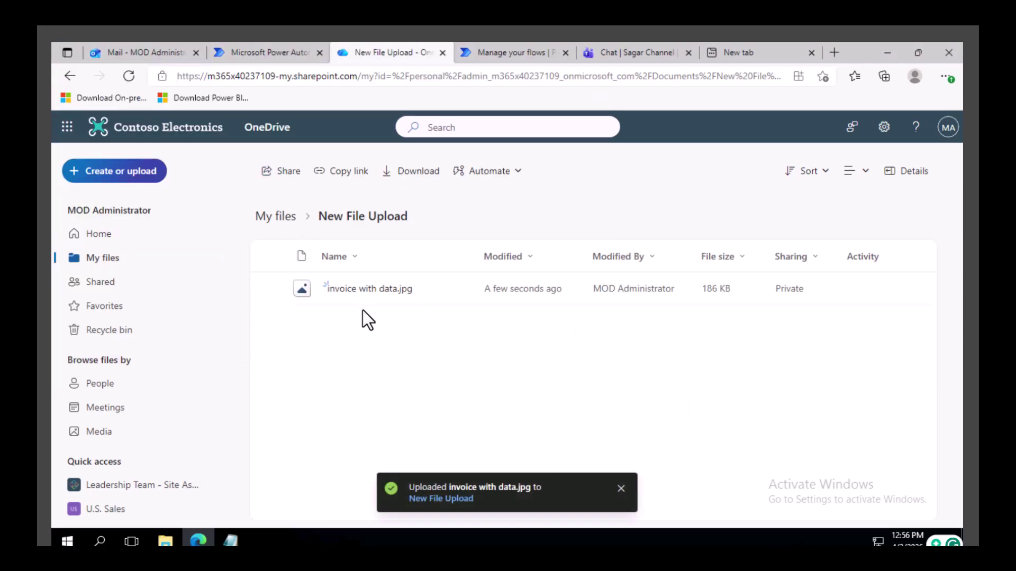
Check the Outlook inbox, return to the solution's objects in Power Automate and open the "one drive to email" flow's run history
left_click(151, 55)
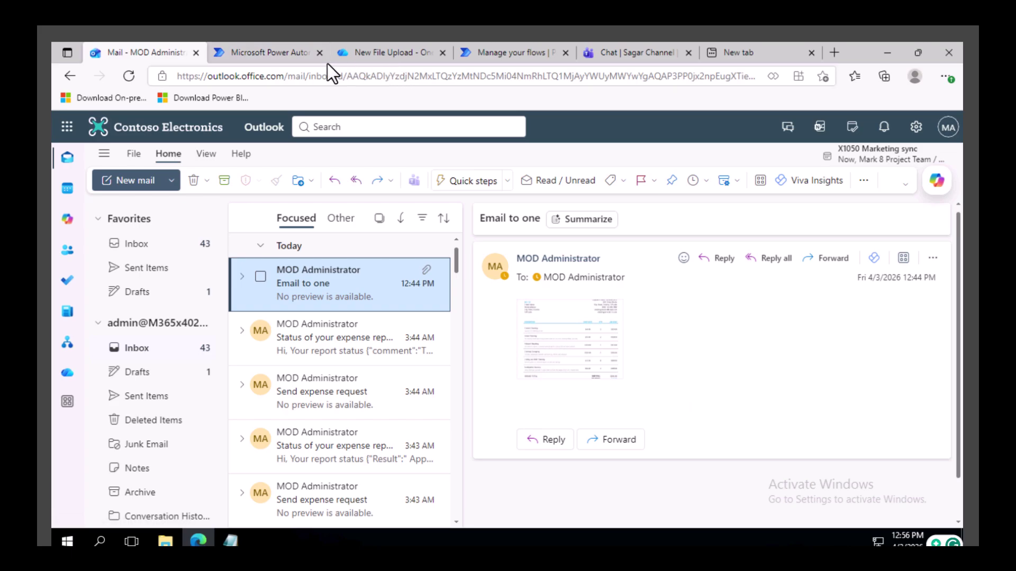
left_click(278, 52)
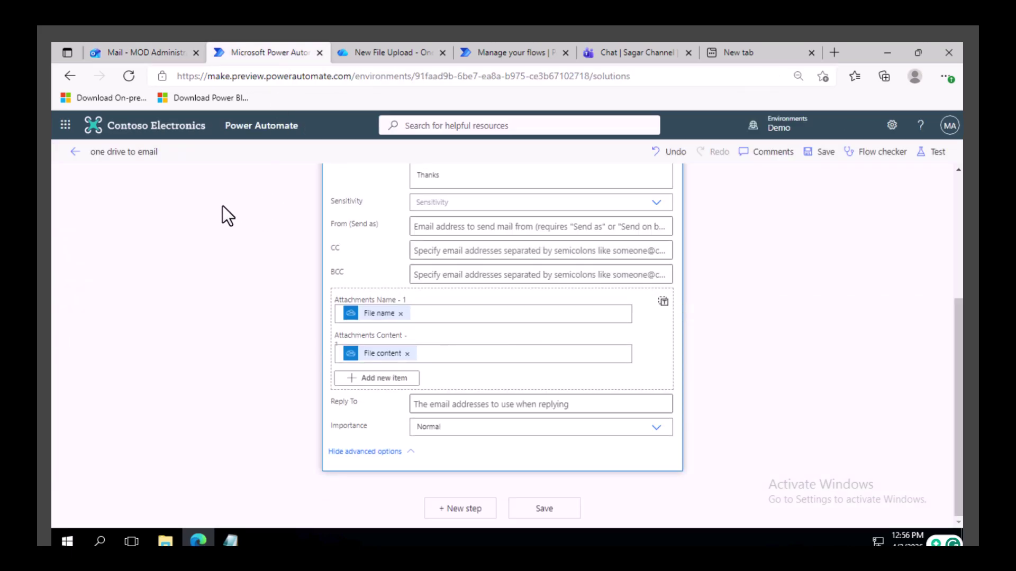
left_click(77, 152)
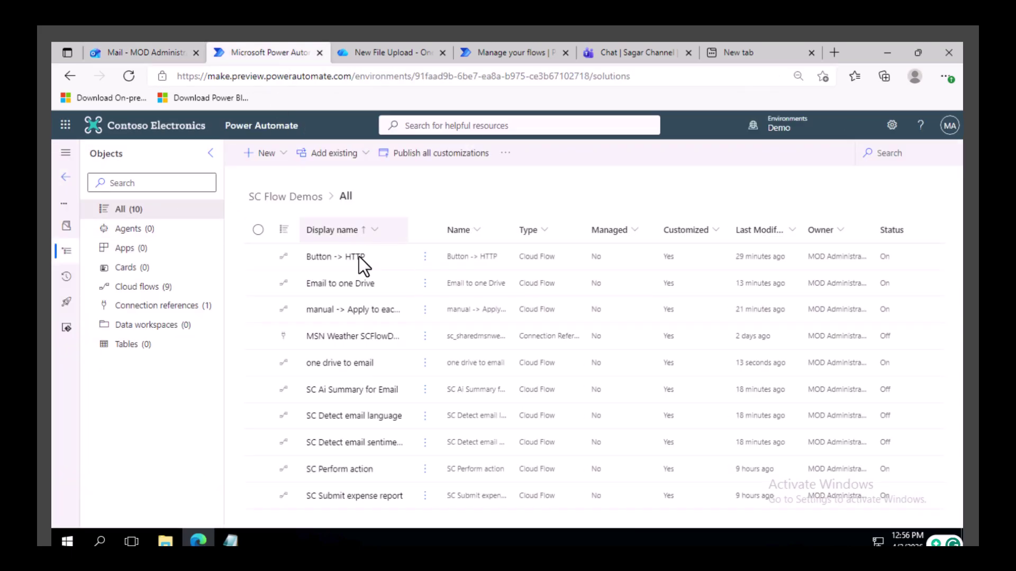
left_click(322, 363)
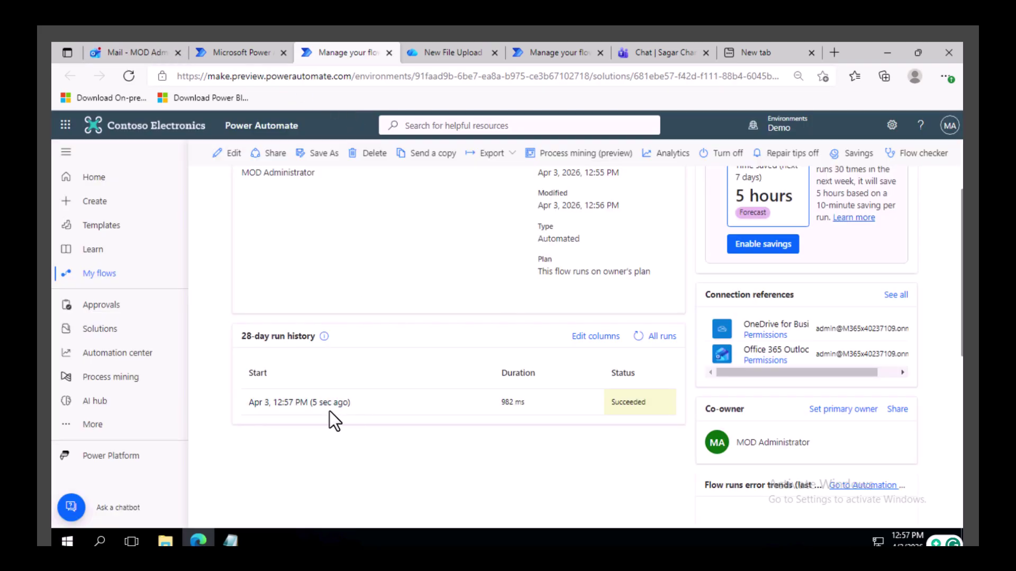
In Outlook, open the new file-upload email, check its subject, body and attachment preview, and go back to the flow's details in Power Automate
left_click(126, 53)
left_click(330, 291)
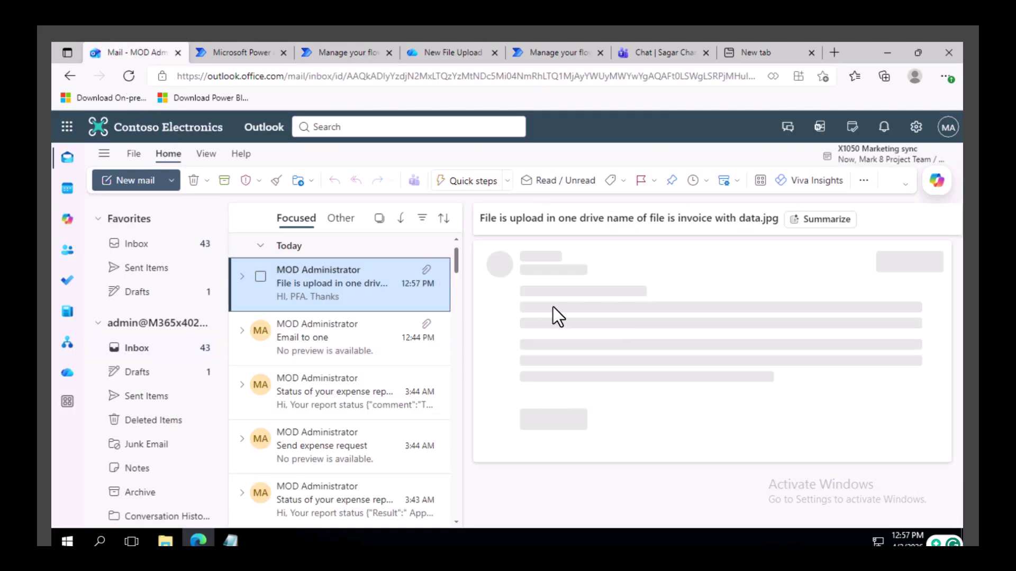
mouse_move(570, 316)
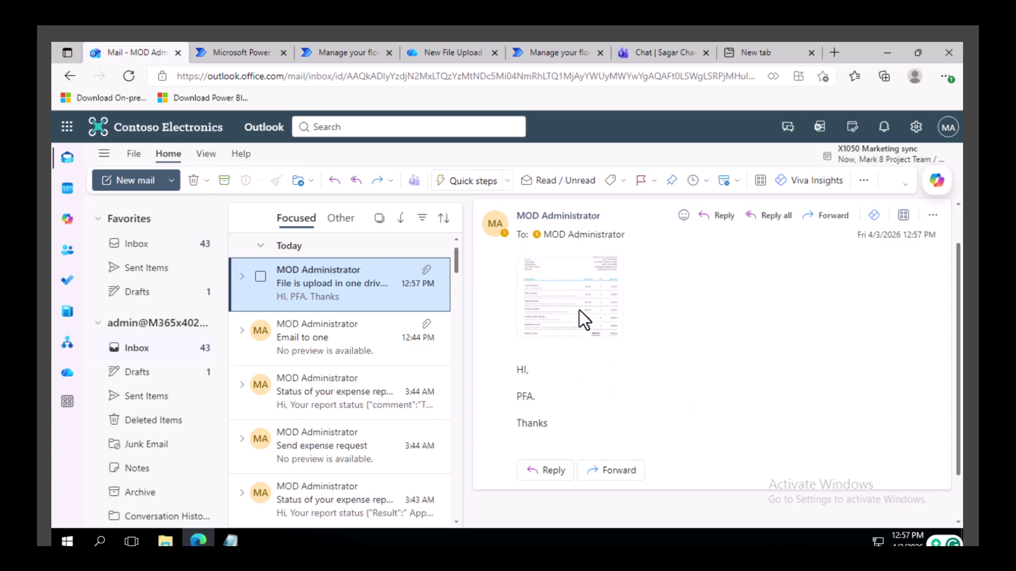
scroll(656, 317, "up", 1)
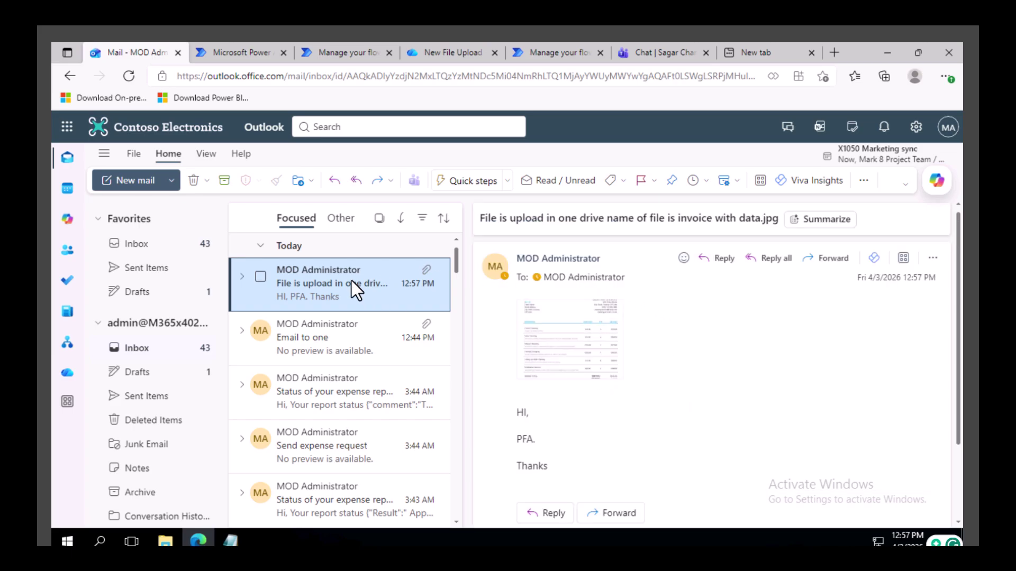
left_click_drag(485, 218, 731, 218)
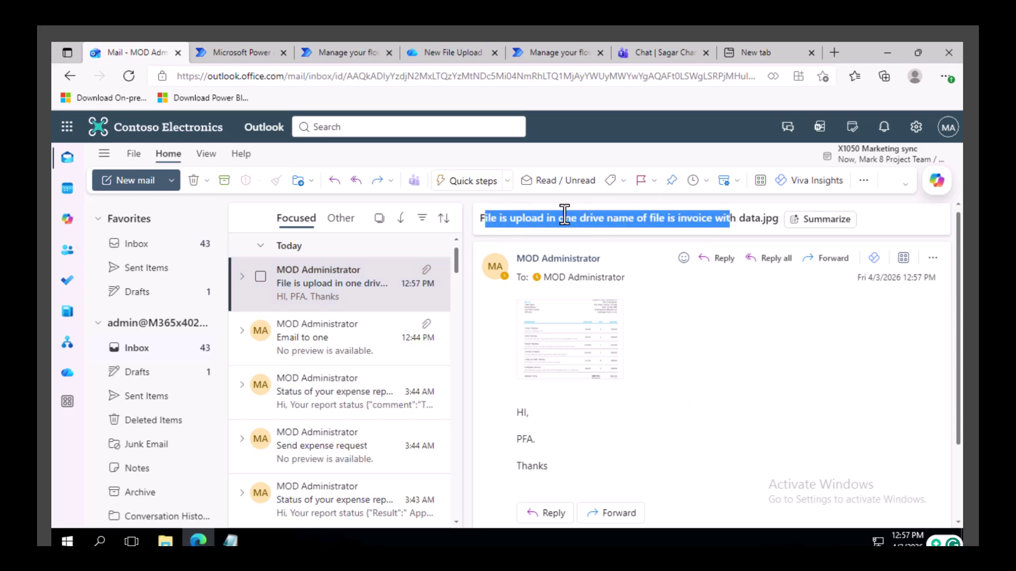
left_click(537, 221)
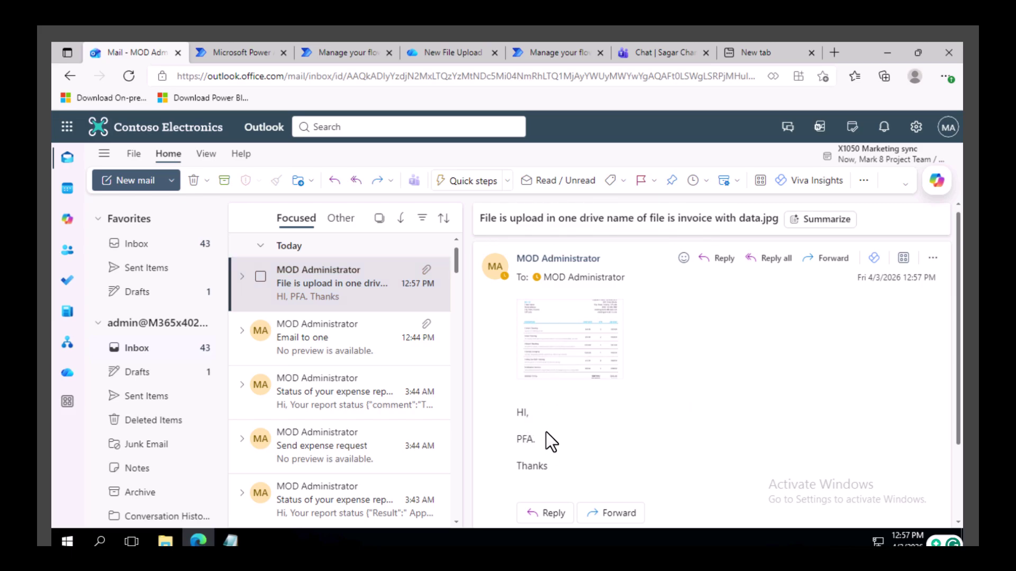
left_click(561, 343)
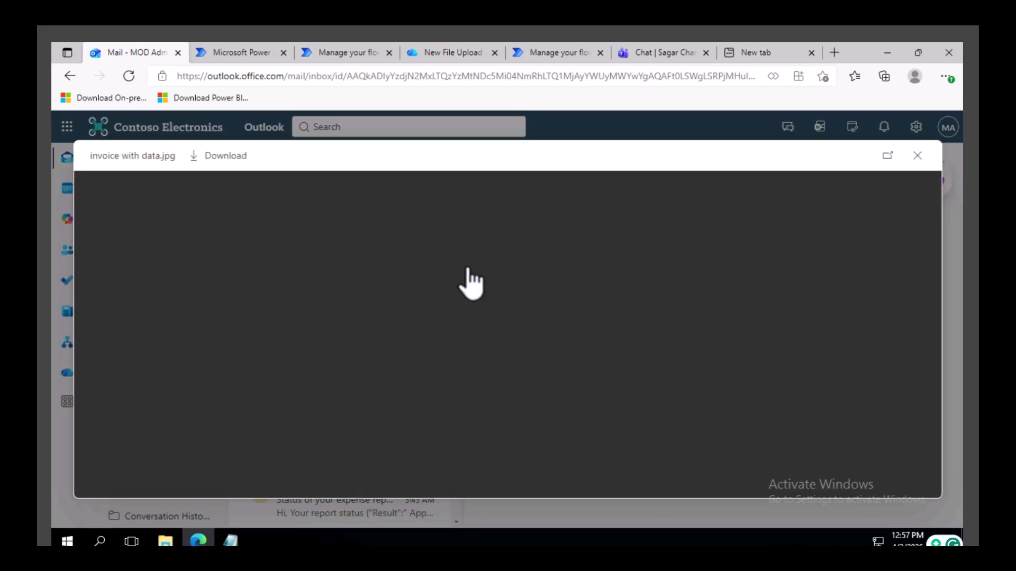
left_click(918, 157)
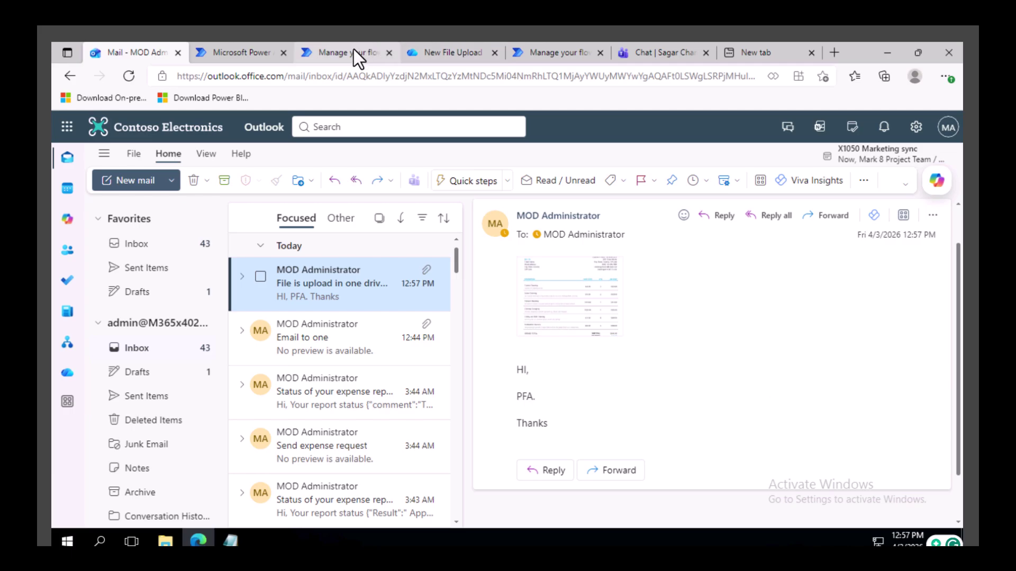
left_click(348, 51)
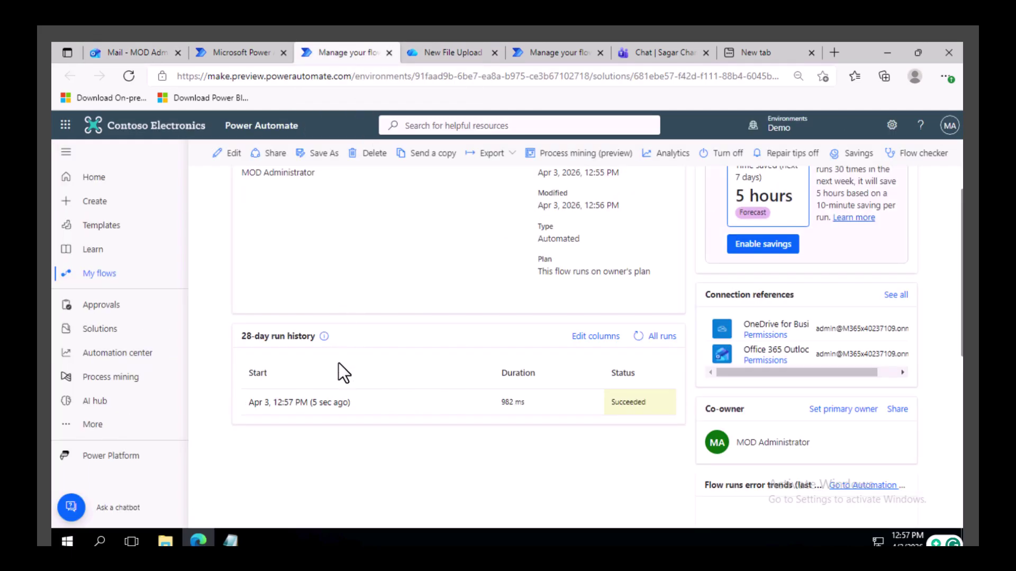
scroll(343, 378, "up", 3)
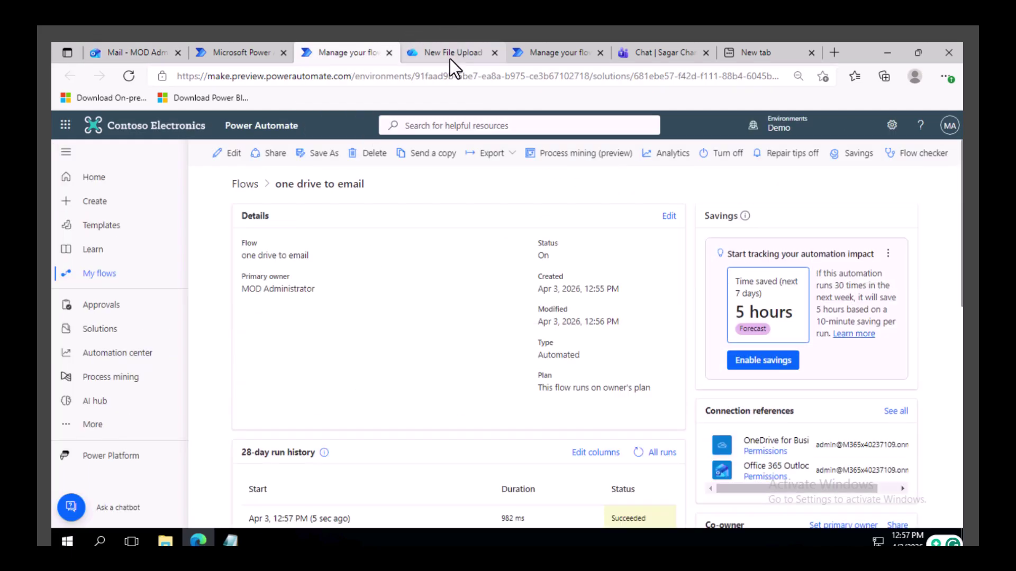